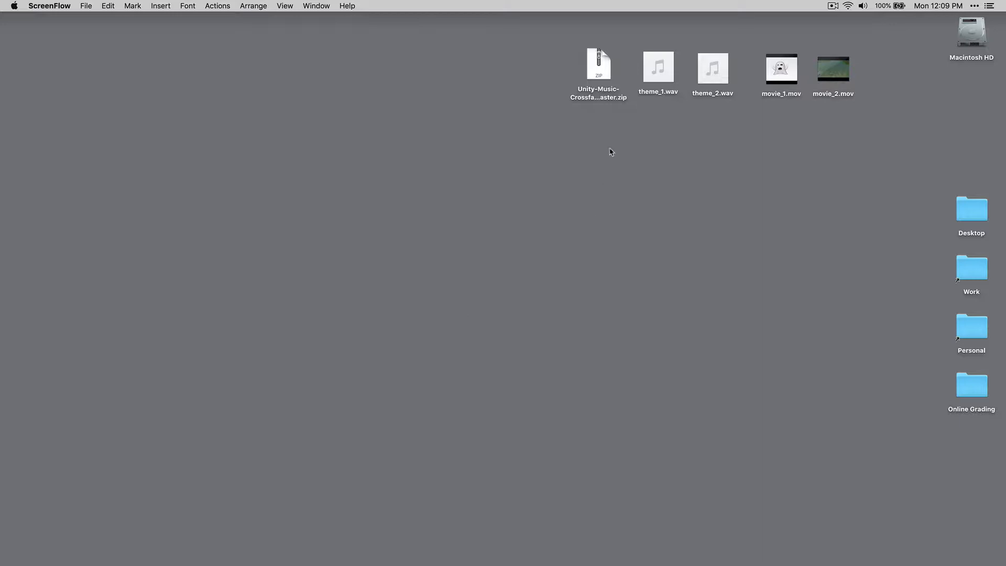
# Step: Extract the Unity-Music-Crossfading-master zip archive on the desktop and launch Unity Hub
pyautogui.doubleClick(599, 79)
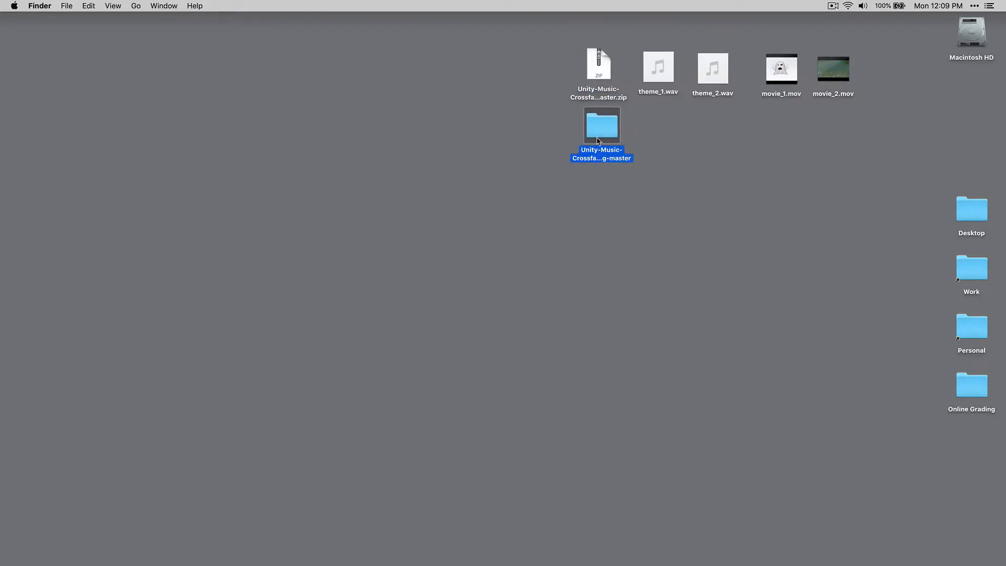
pyautogui.moveTo(598, 138); pyautogui.dragTo(598, 141)
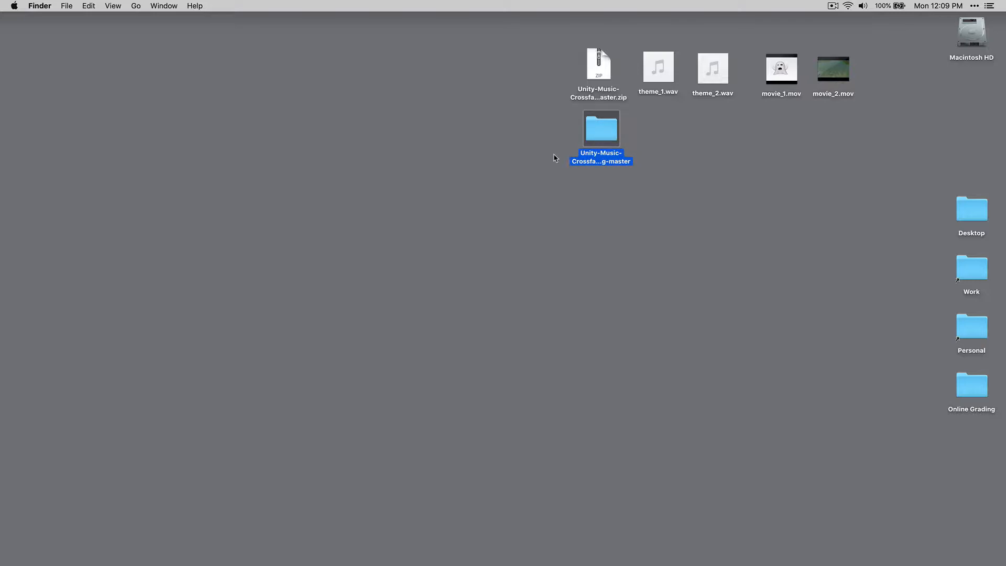
pyautogui.press('super+space')
pyautogui.write('unity')
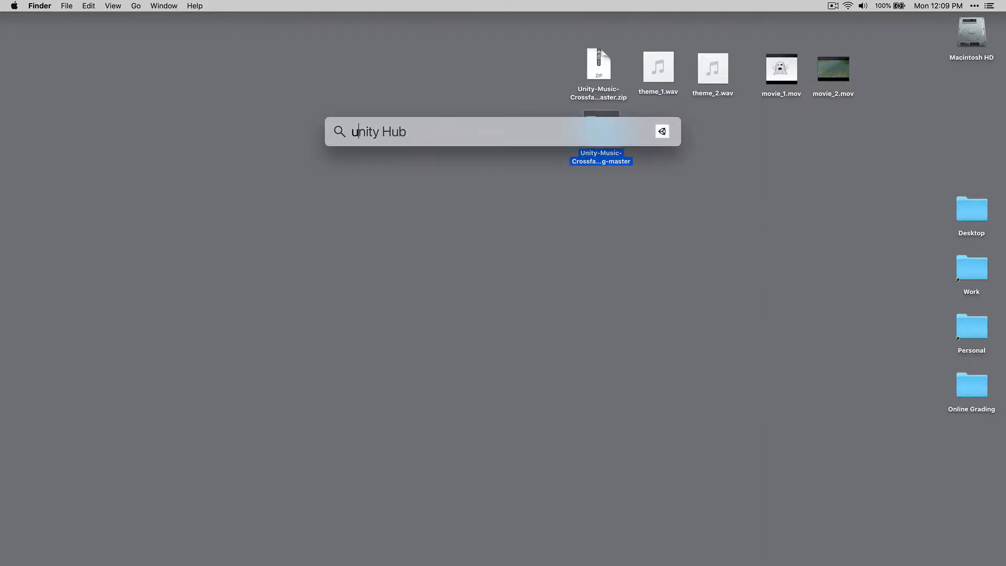
pyautogui.press('Return')
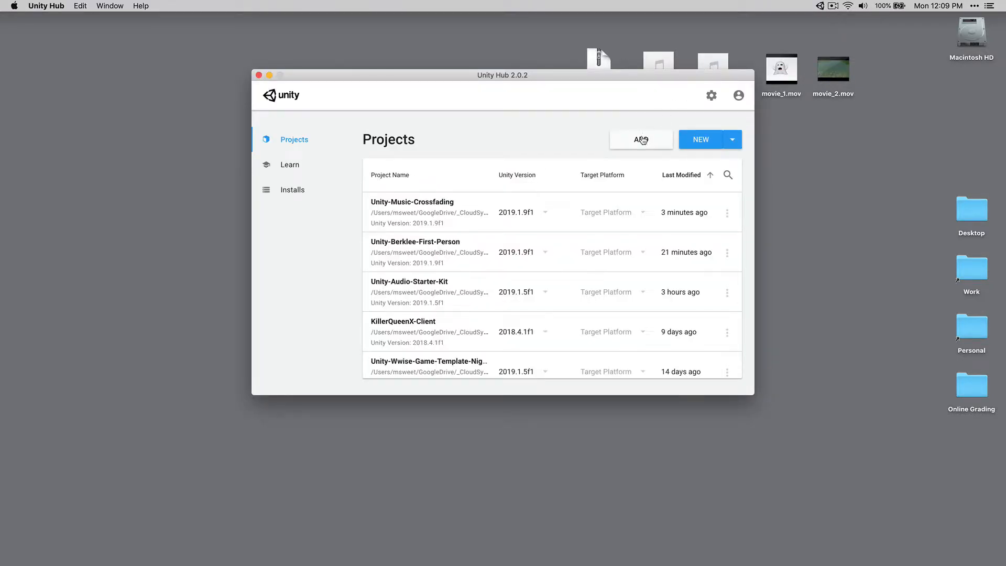
# Step: Add the extracted Unity-Music-Crossfading-master folder from the desktop to the list of Unity projects
pyautogui.click(641, 140)
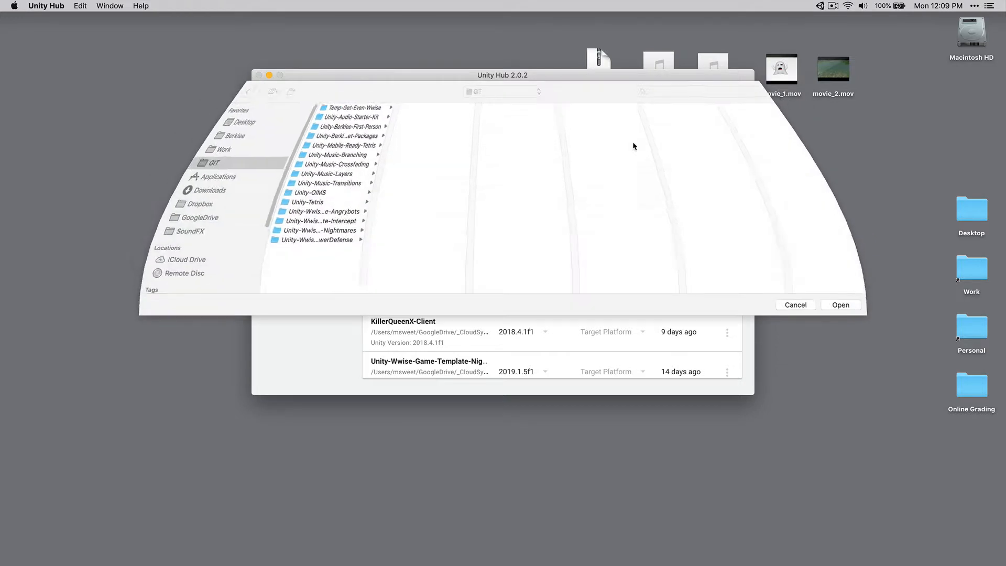
pyautogui.click(784, 304)
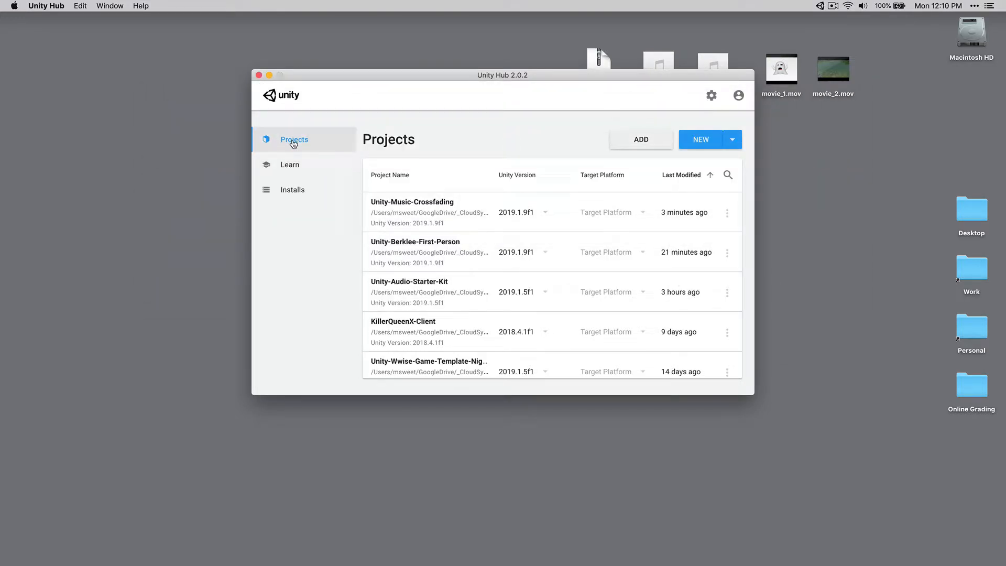
pyautogui.click(638, 146)
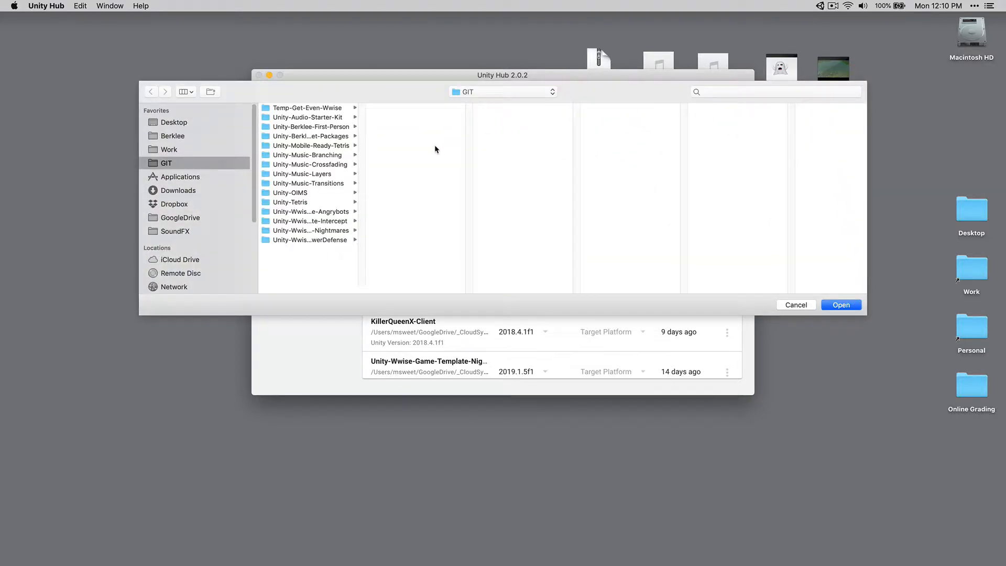
pyautogui.press('super+shift+d')
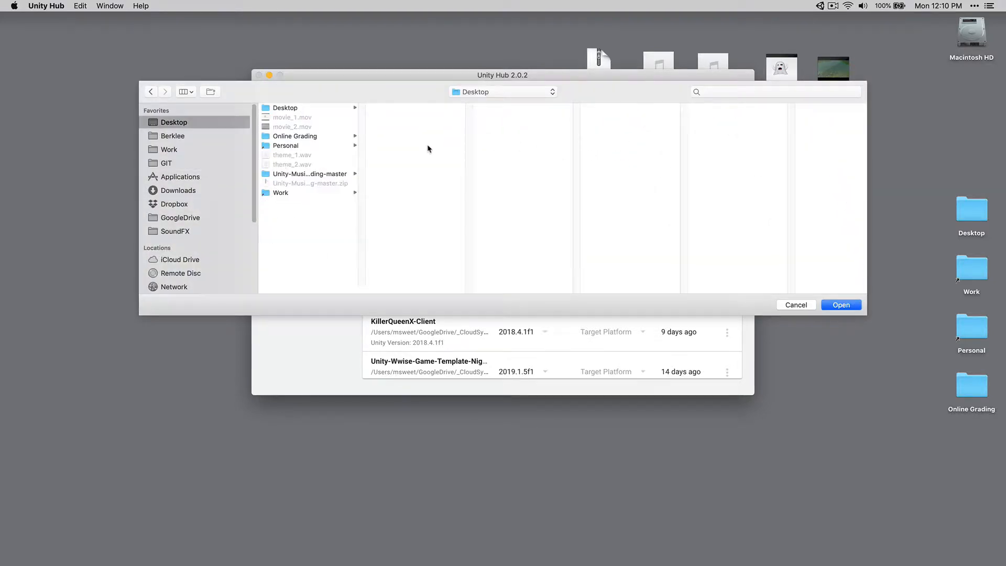
pyautogui.click(293, 173)
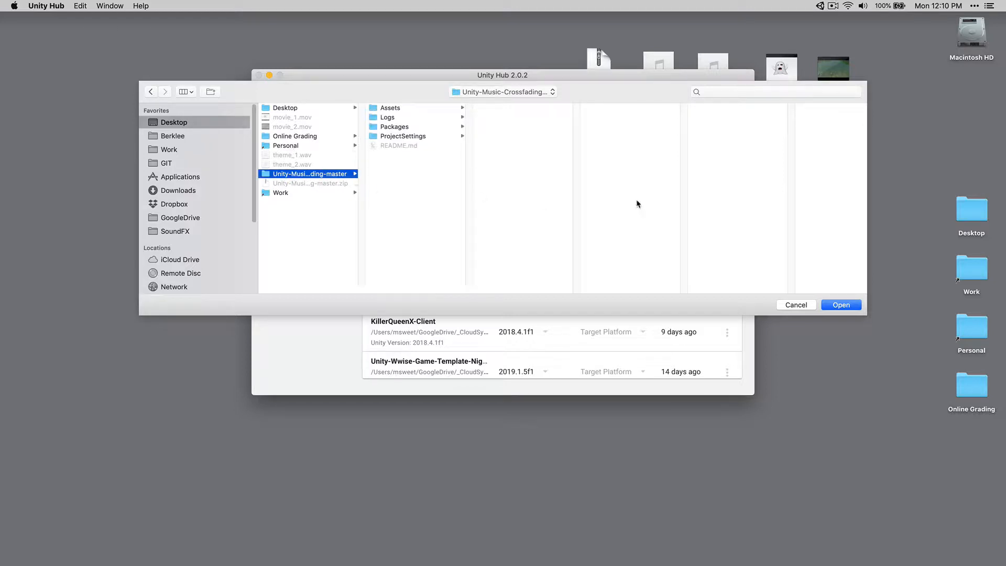
pyautogui.click(831, 306)
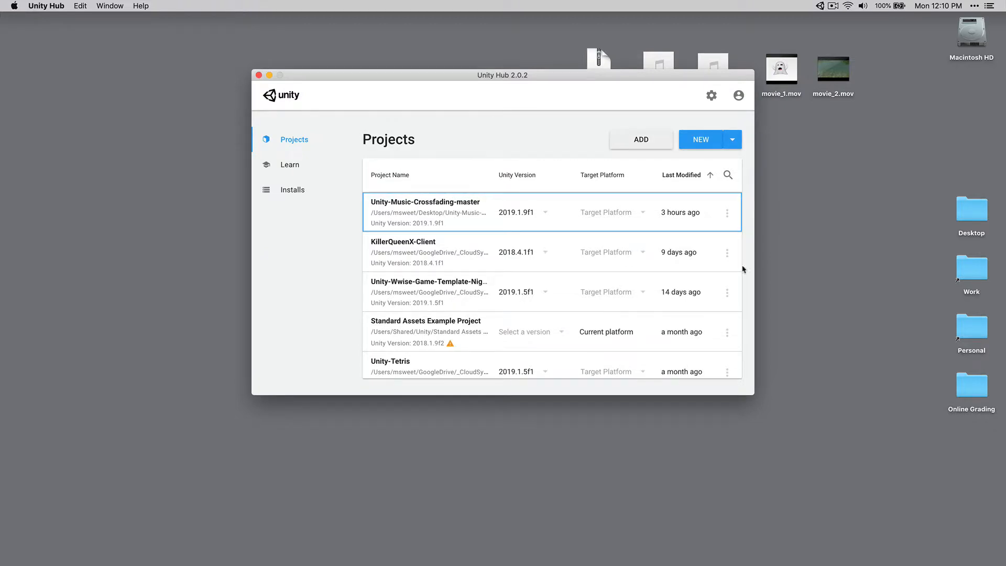
# Step: Open the Unity-Music-Crossfading-master project with its editor window maximized and load the crossfading_example_scene scene
pyautogui.click(442, 215)
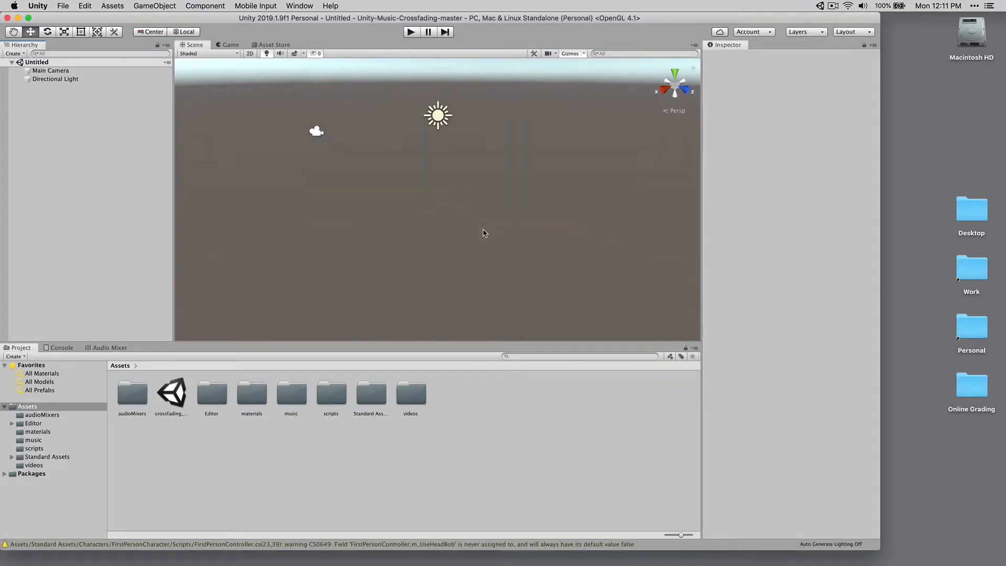
pyautogui.moveTo(475, 14); pyautogui.dragTo(477, 25)
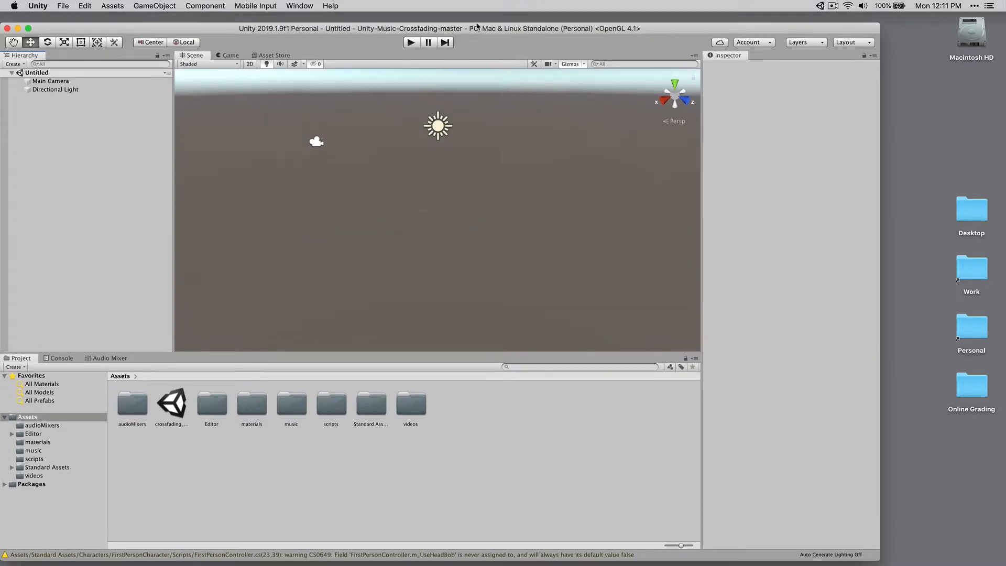
pyautogui.doubleClick(477, 26)
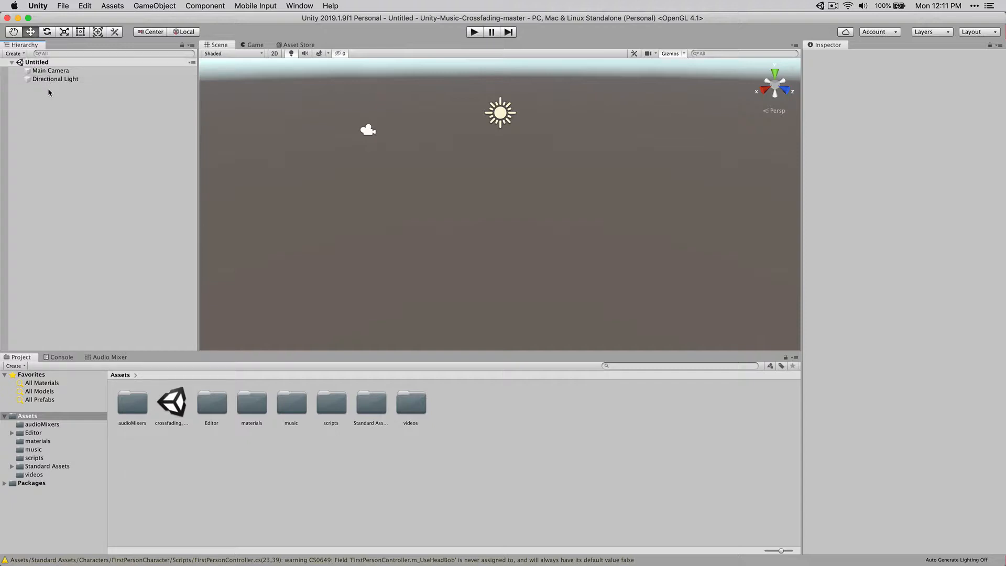
pyautogui.doubleClick(173, 406)
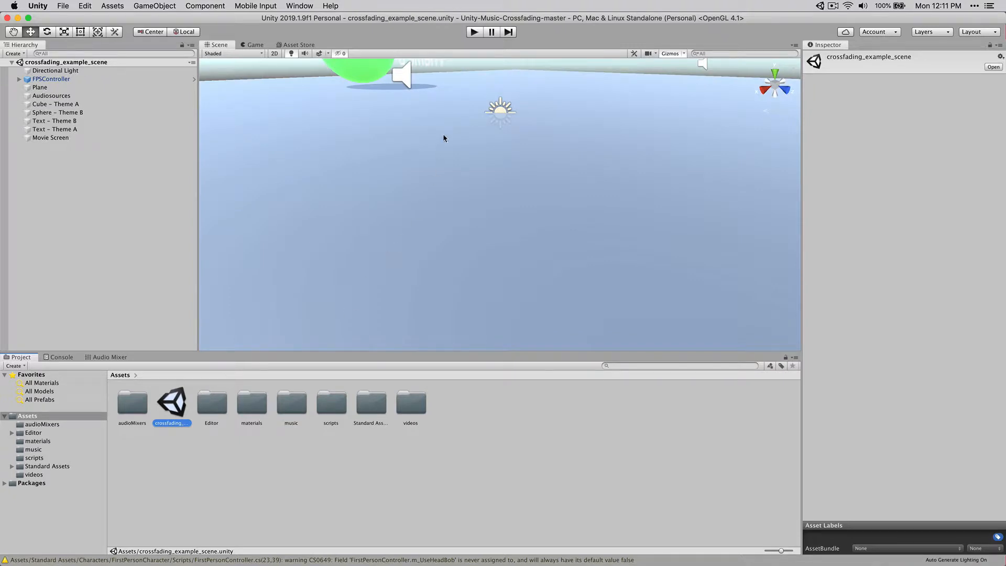
# Step: Examine the scene layout from the front, including the movie screen, the Theme A cube and the Theme B sphere
pyautogui.scroll(-5, 444, 138)
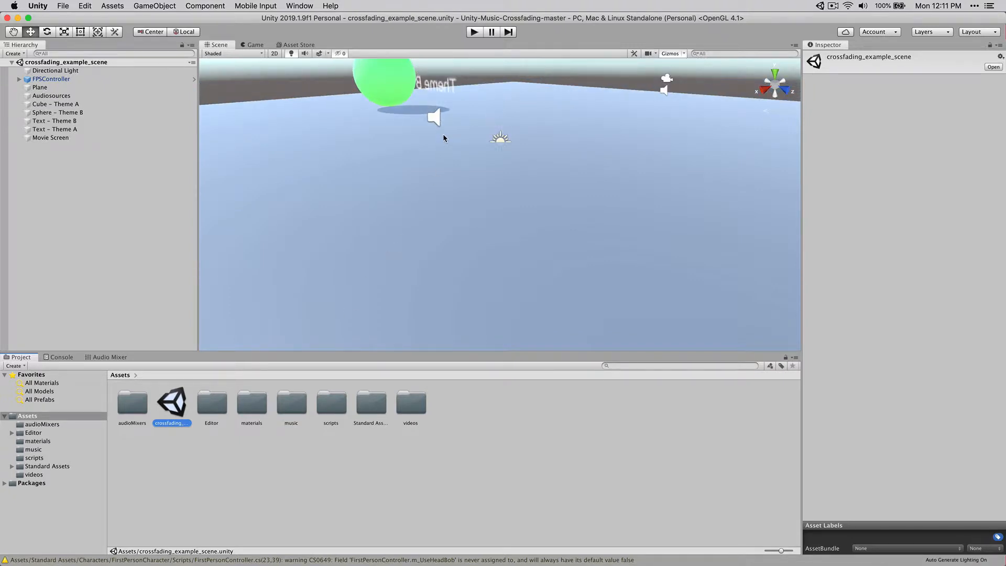
pyautogui.scroll(-6, 443, 137)
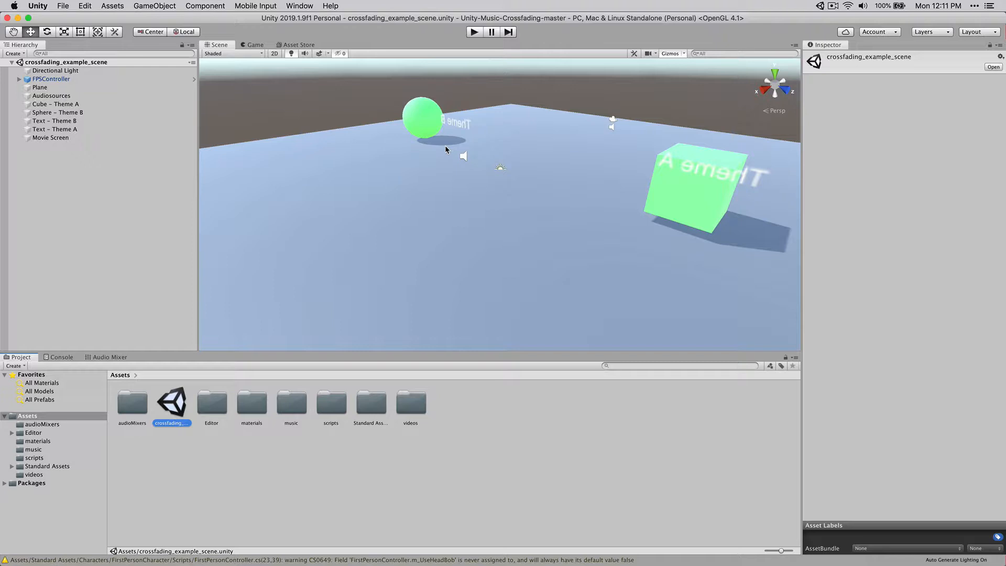
pyautogui.scroll(-8, 445, 145)
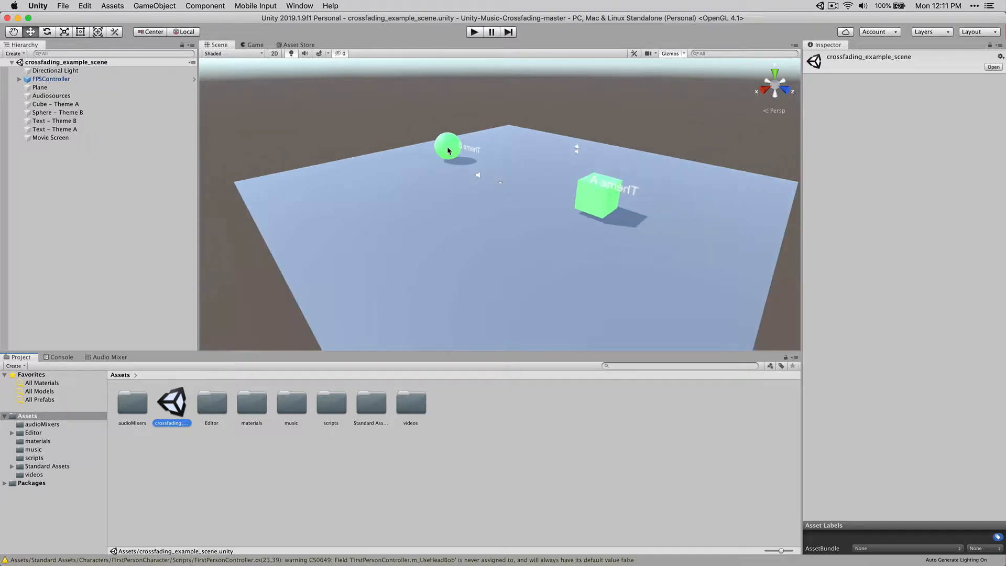
pyautogui.scroll(8, 449, 152)
pyautogui.scroll(2, 448, 152)
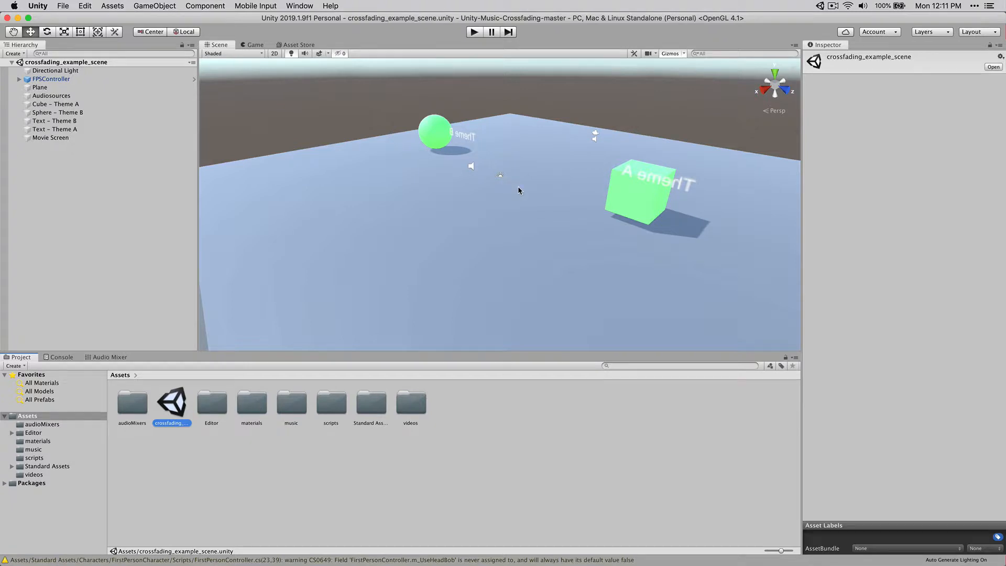
pyautogui.keyDown('alt'); pyautogui.moveTo(517, 186); pyautogui.dragTo(518, 186); pyautogui.keyUp('alt')
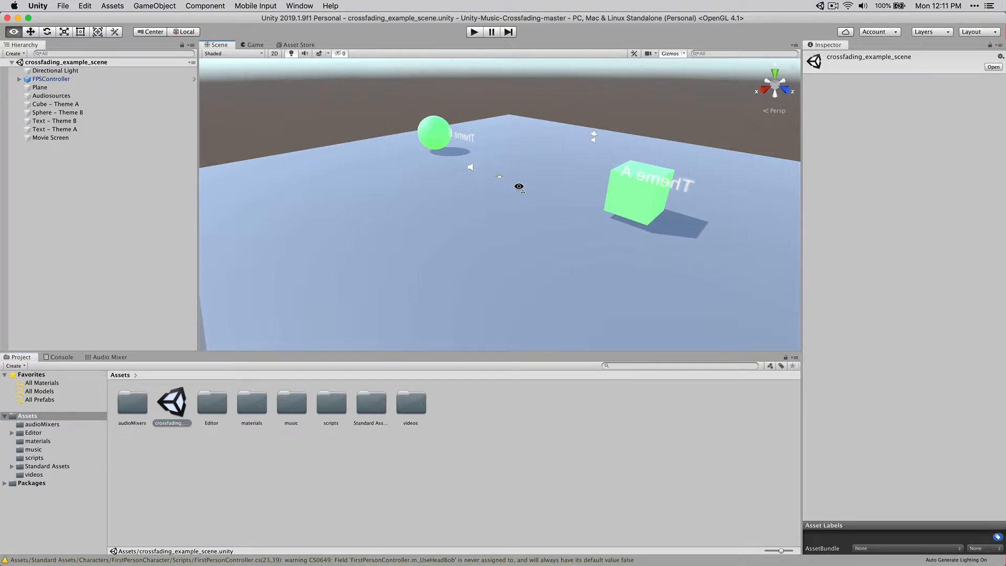
pyautogui.keyDown('alt'); pyautogui.moveTo(519, 186); pyautogui.dragTo(119, 145); pyautogui.keyUp('alt')
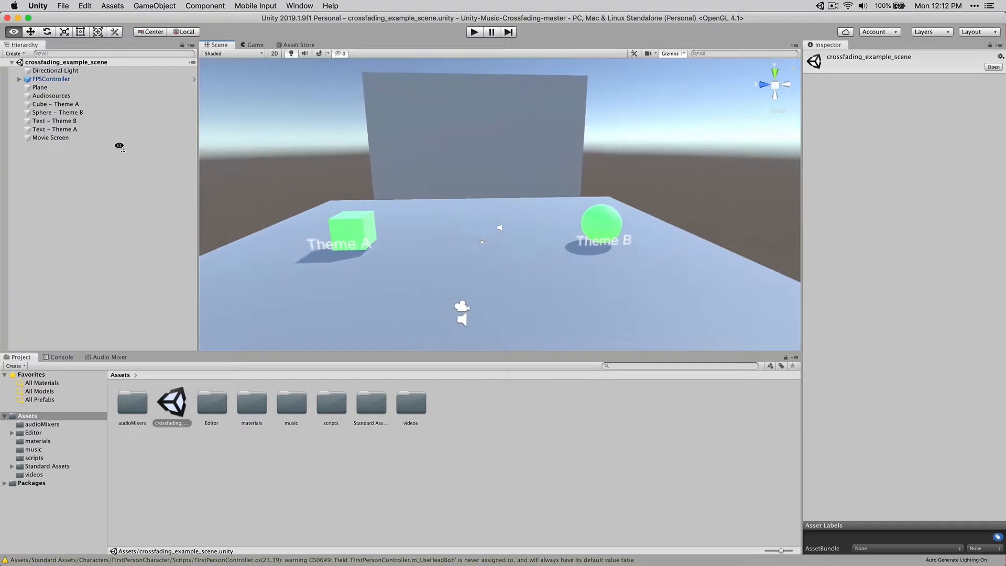
pyautogui.moveTo(119, 146); pyautogui.dragTo(148, 157, button='right')
pyautogui.press('e')
pyautogui.press('q')
pyautogui.press('e')
pyautogui.press('q')
pyautogui.press('q')
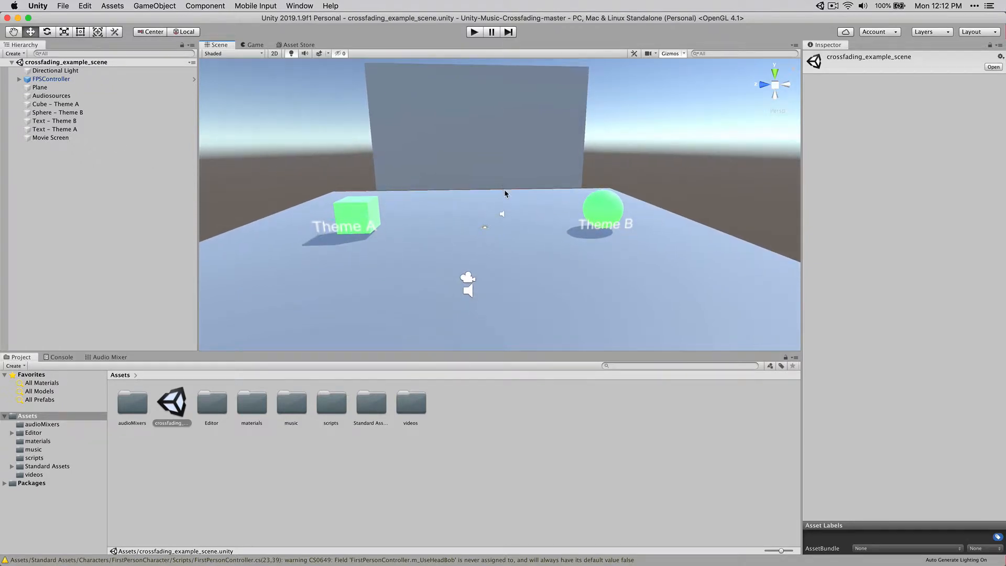
pyautogui.moveTo(504, 189)
pyautogui.mouseDown(button='right')
pyautogui.moveTo(463, 179)
pyautogui.moveTo(524, 180)
pyautogui.moveTo(530, 215)
pyautogui.moveTo(515, 200)
pyautogui.moveTo(518, 180)
pyautogui.moveTo(467, 180)
pyautogui.moveTo(514, 193)
pyautogui.moveTo(491, 196)
pyautogui.moveTo(505, 182)
pyautogui.mouseUp(button='right')
pyautogui.press('w')
pyautogui.press('s')
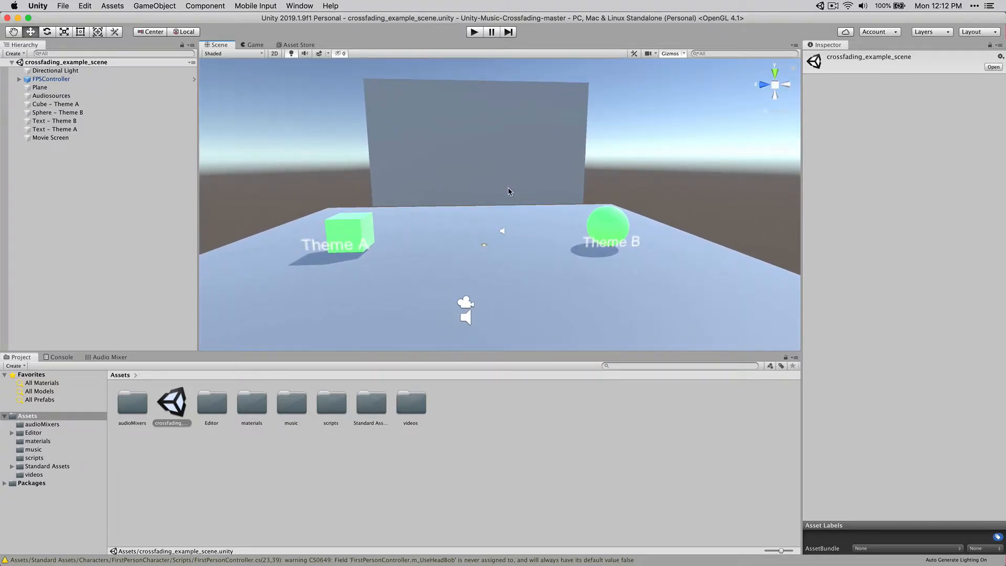
pyautogui.click(350, 225)
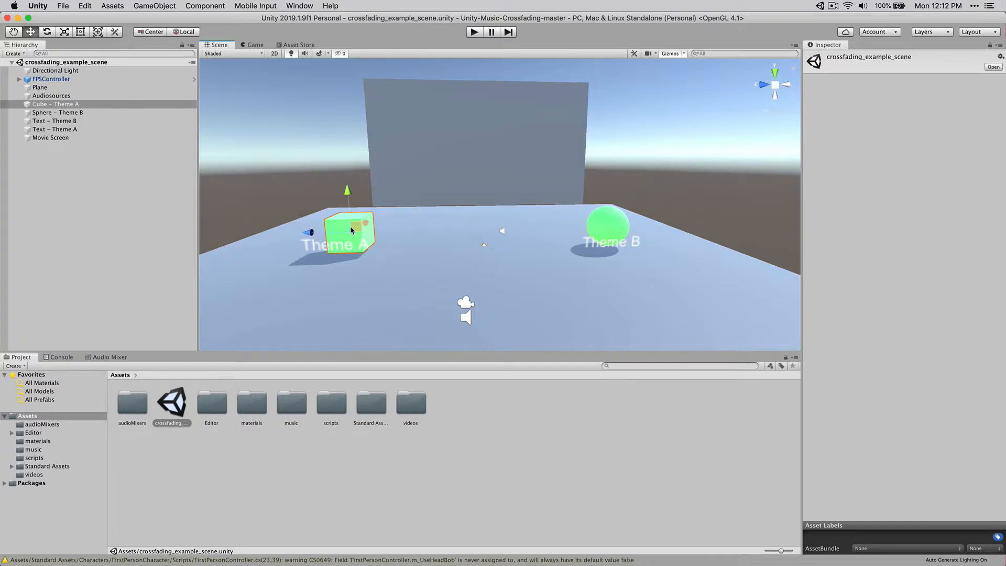
pyautogui.click(610, 211)
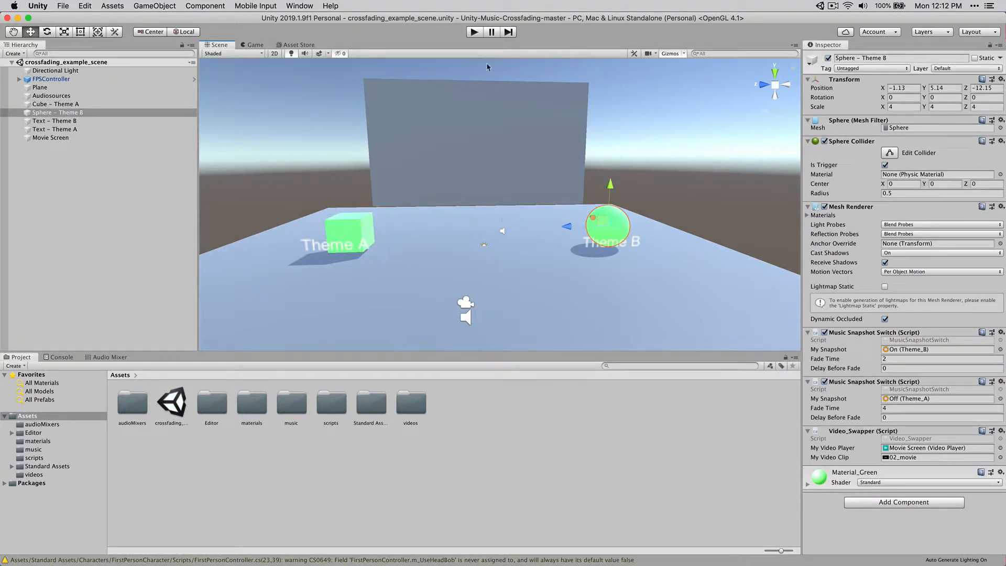
# Step: Play-test the scene by walking to the Theme A cube and the Theme B sphere, and stop play mode
pyautogui.click(474, 31)
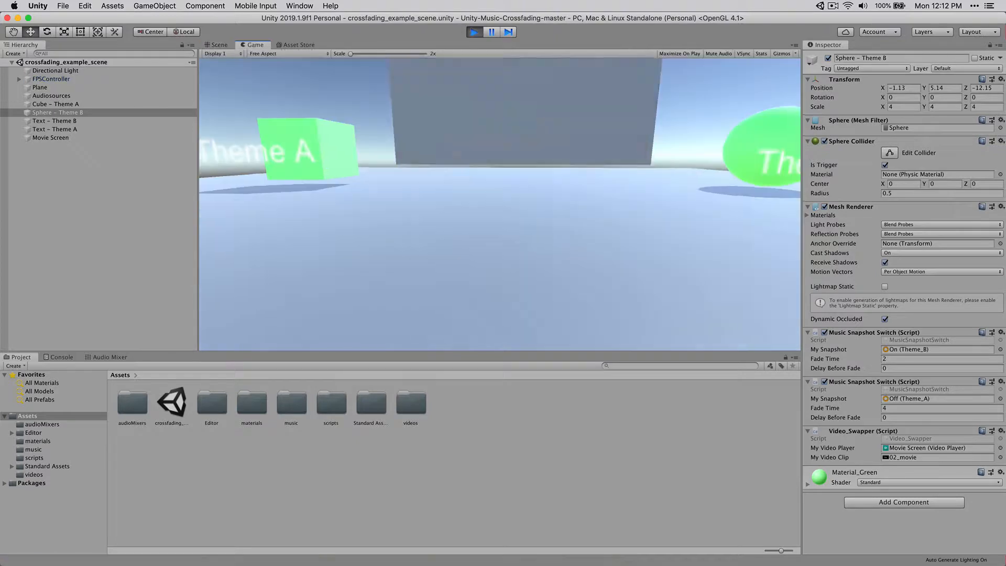
pyautogui.press('w')
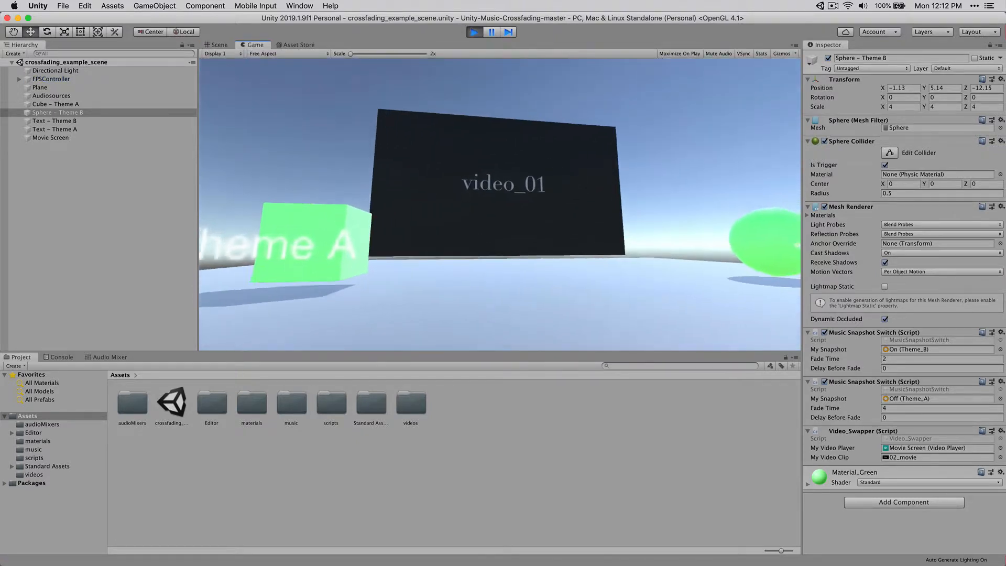
pyautogui.press('a')
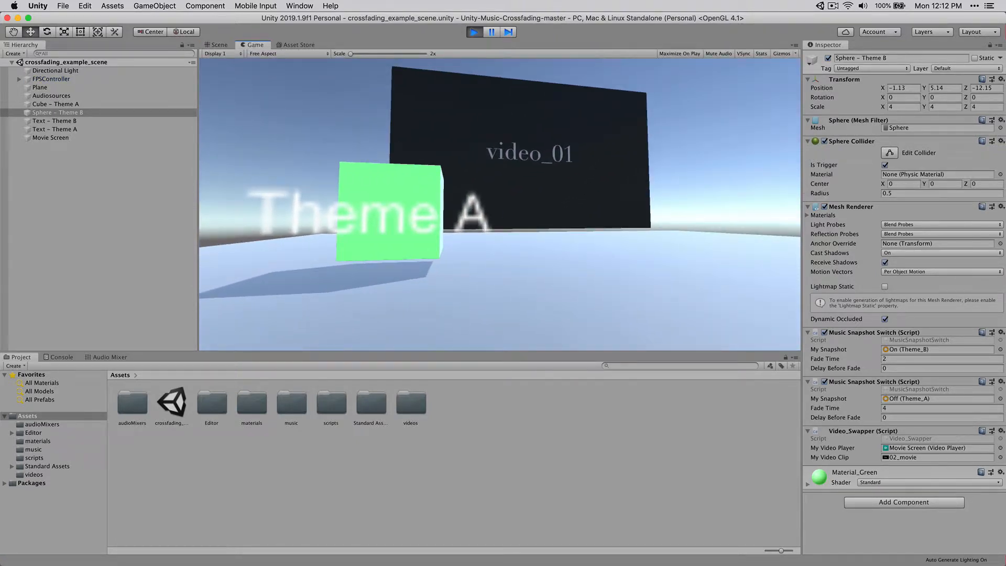
pyautogui.press('w')
pyautogui.press('w')
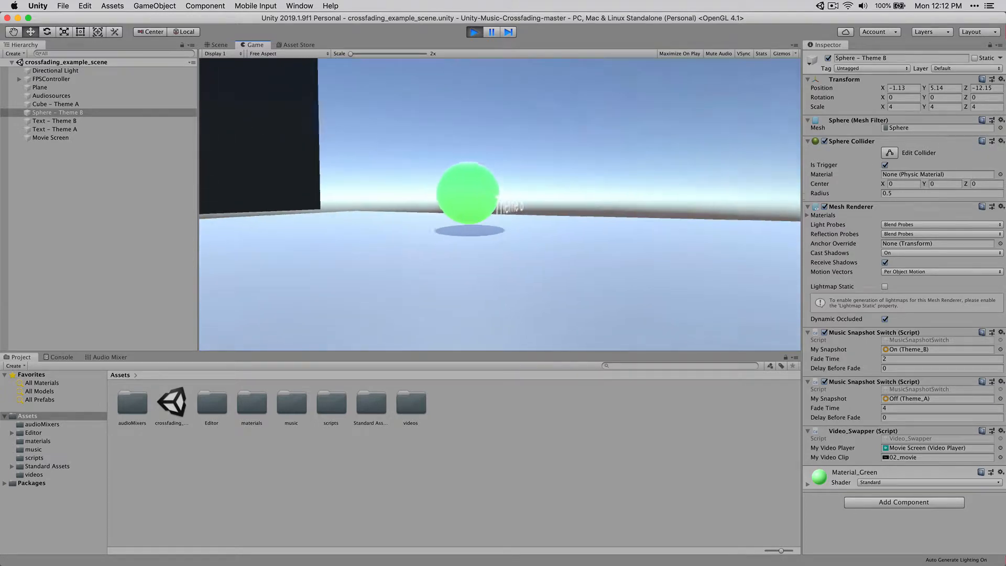
pyautogui.press('w')
pyautogui.press('d')
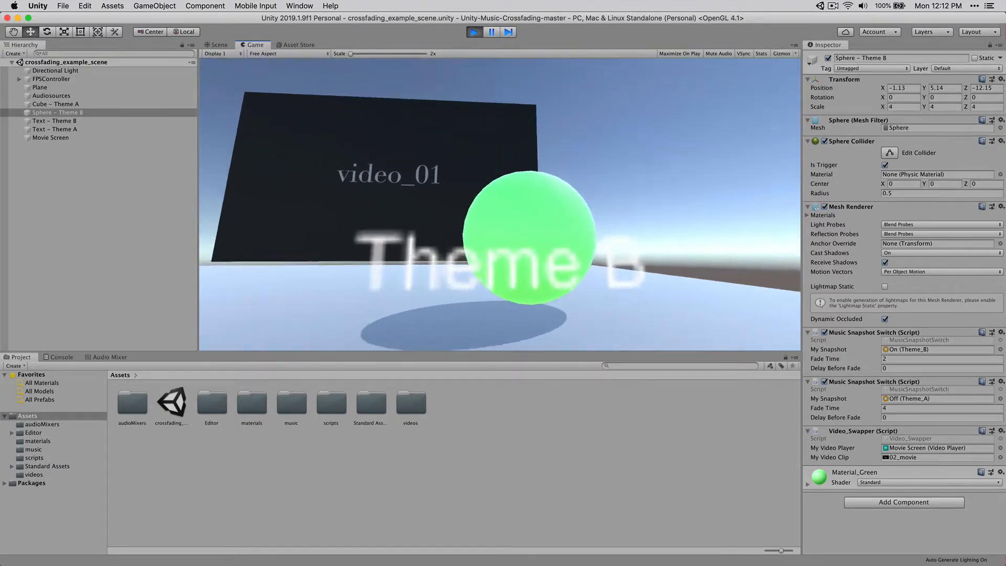
pyautogui.press('w')
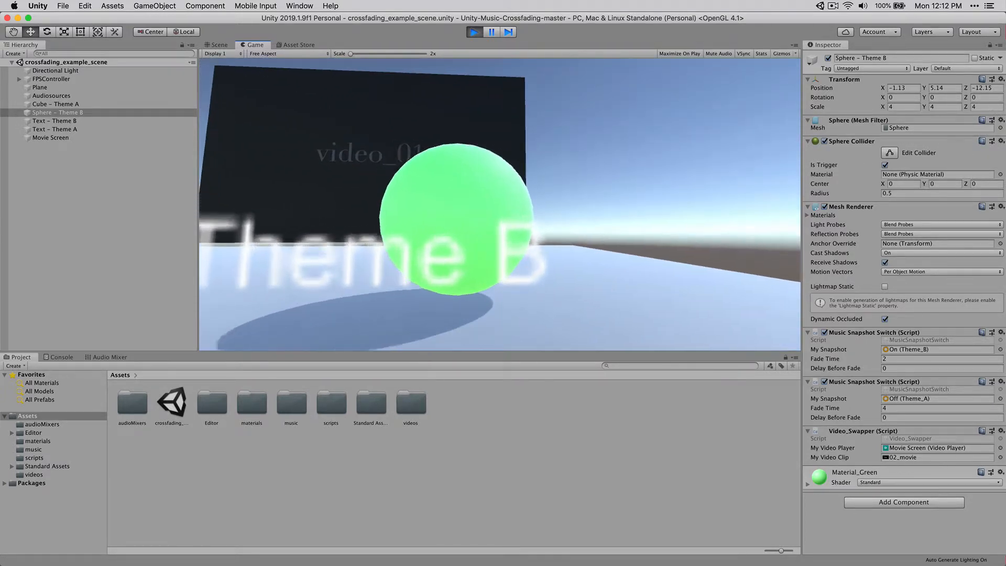
pyautogui.press('w')
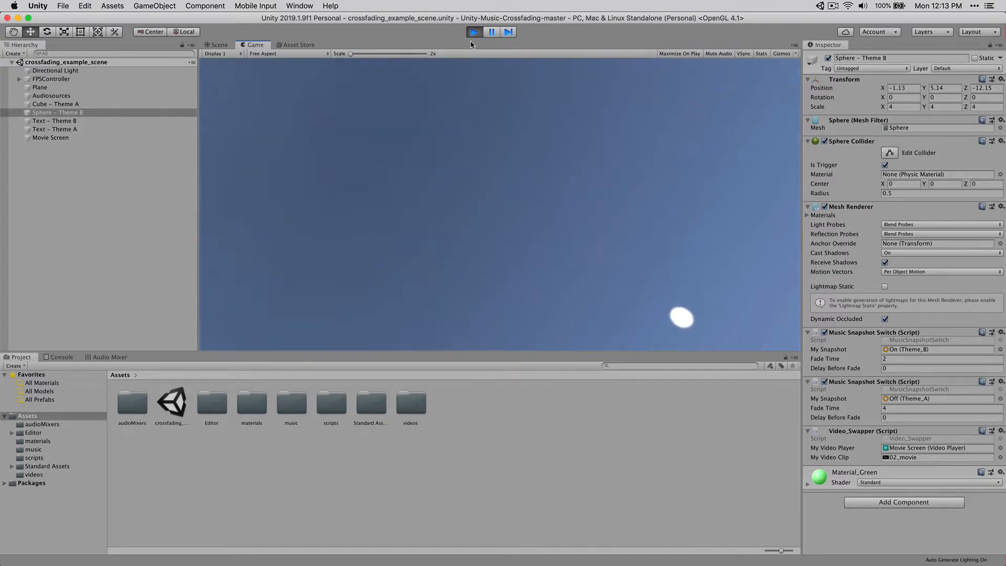
pyautogui.click(473, 32)
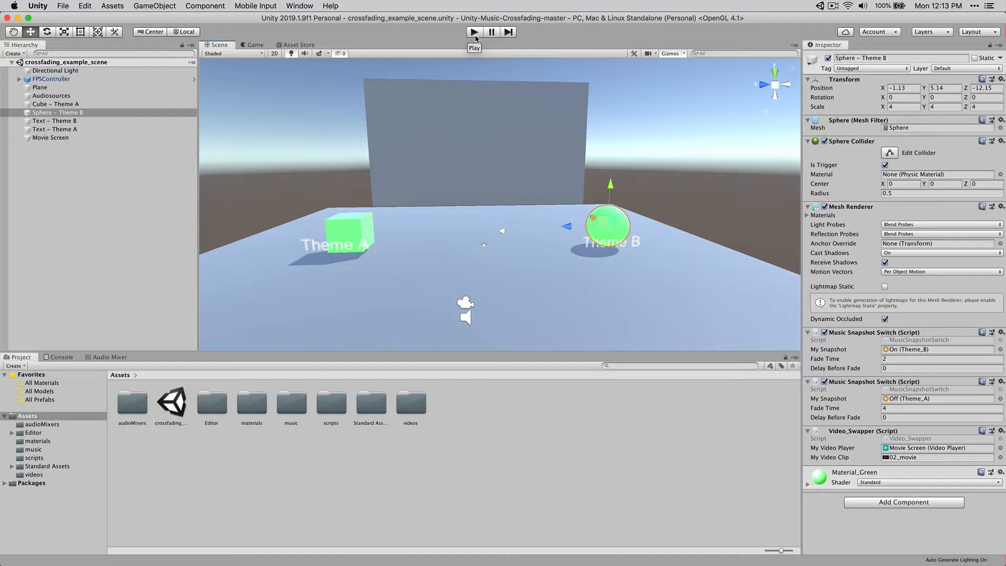
# Step: Import theme_1.wav, theme_2.wav, movie_1.mov and movie_2.mov from the desktop into the project's Assets folder
pyautogui.moveTo(498, 18); pyautogui.dragTo(529, 101)
pyautogui.moveTo(559, 59); pyautogui.dragTo(504, 501)
pyautogui.click(875, 57)
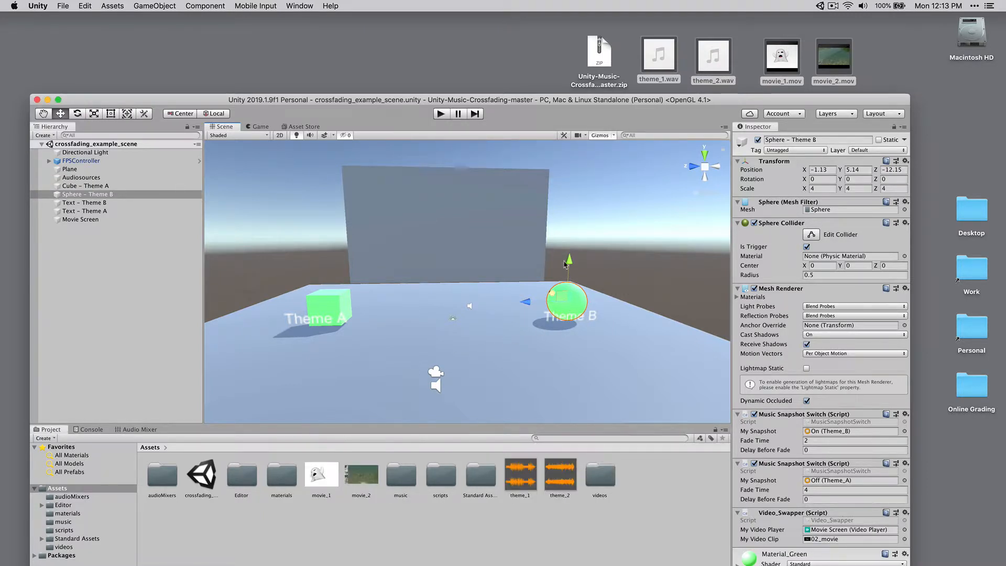
# Step: Check the imported files in the project's Assets folder in Finder, close that window and return to the Unity editor
pyautogui.moveTo(583, 101); pyautogui.dragTo(581, 201)
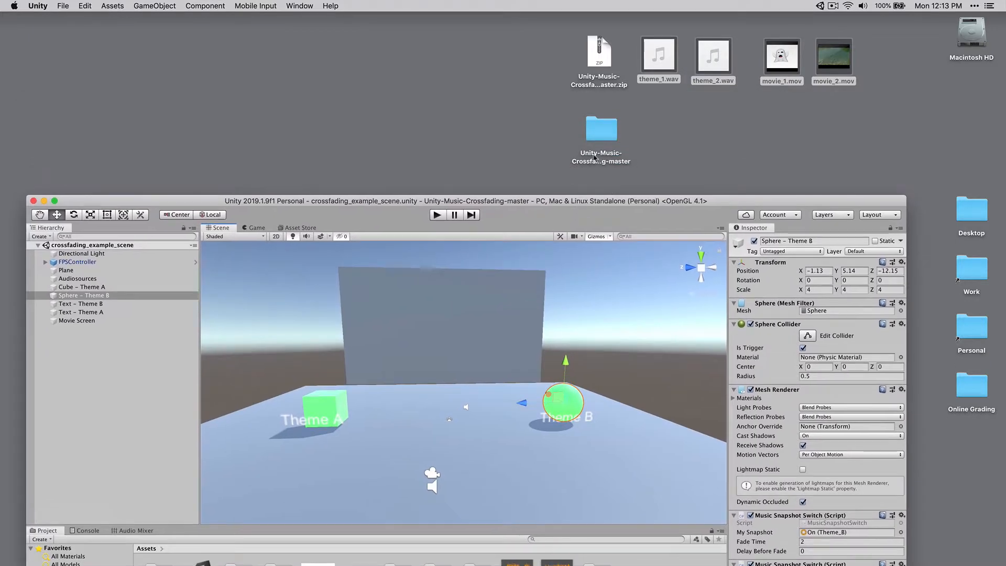
pyautogui.doubleClick(598, 137)
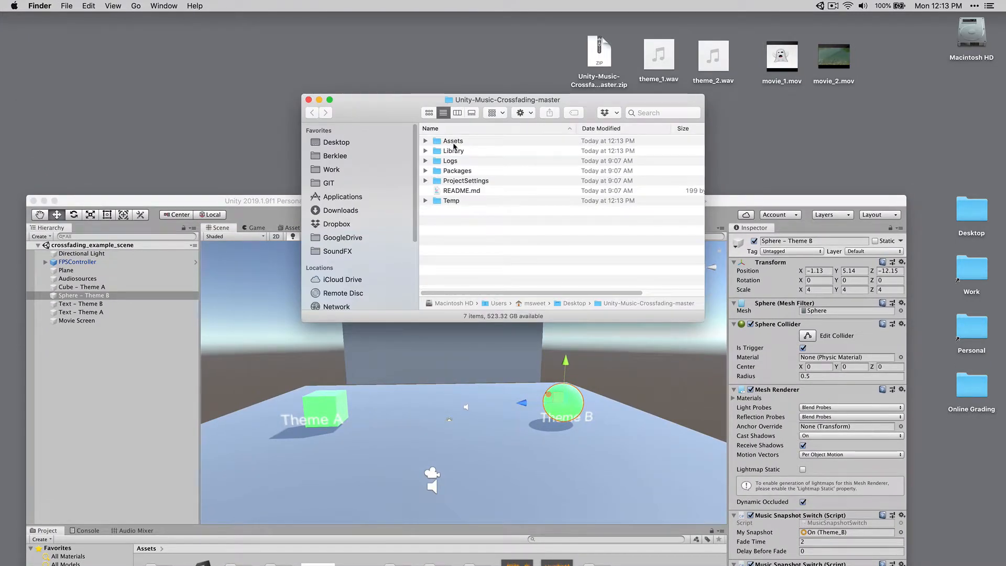
pyautogui.doubleClick(452, 140)
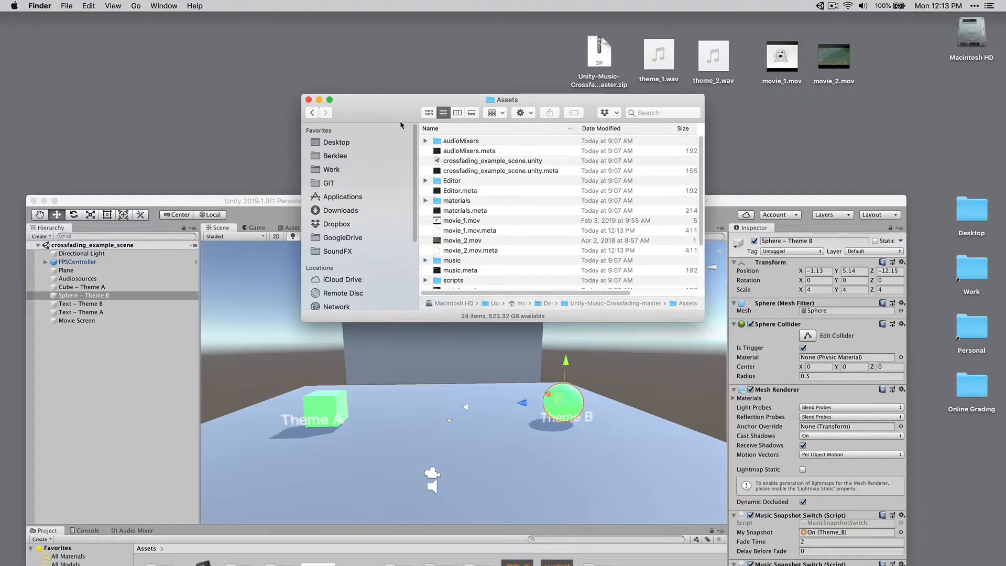
pyautogui.press('super+w')
pyautogui.moveTo(382, 197); pyautogui.dragTo(356, 4)
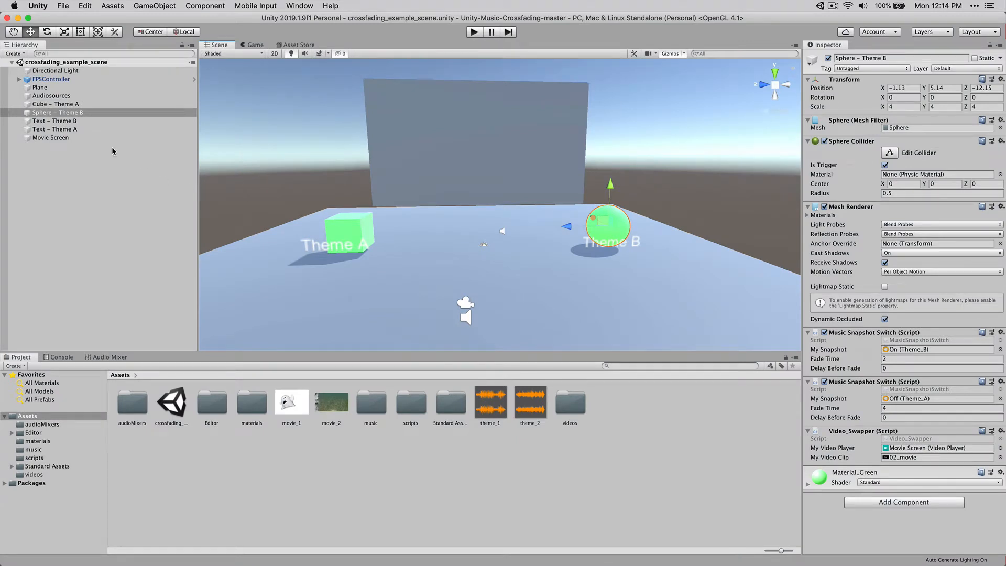
# Step: Assign theme_1 as the AudioClip of the Audiosources object's first Audio Source, the one routed to Theme_A
pyautogui.click(42, 98)
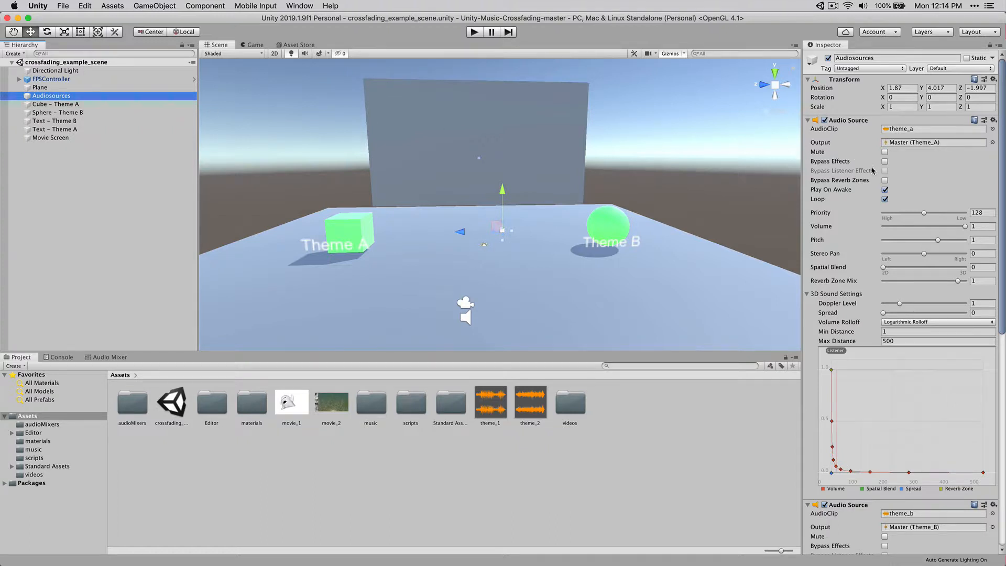
pyautogui.scroll(-10, 871, 169)
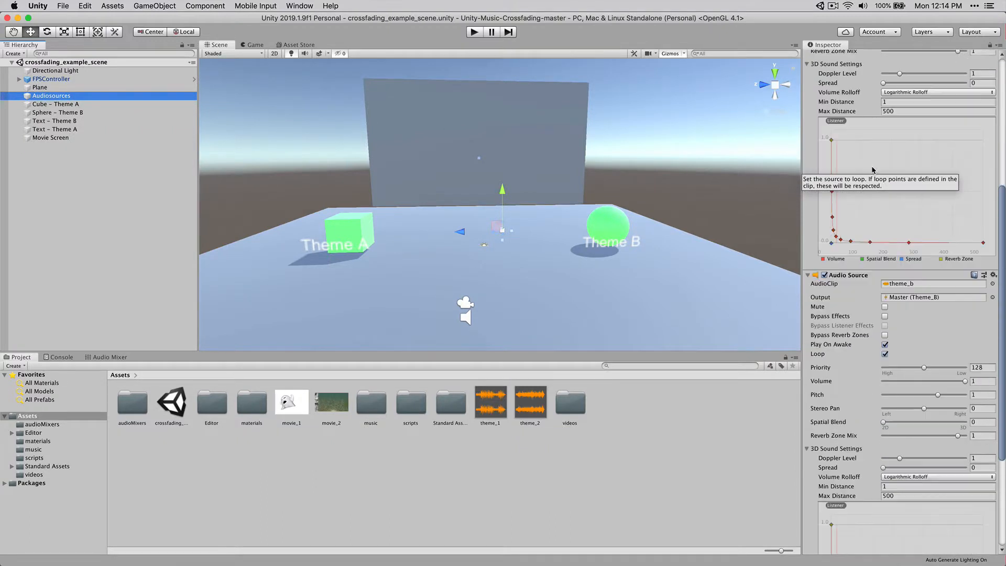
pyautogui.scroll(10, 871, 165)
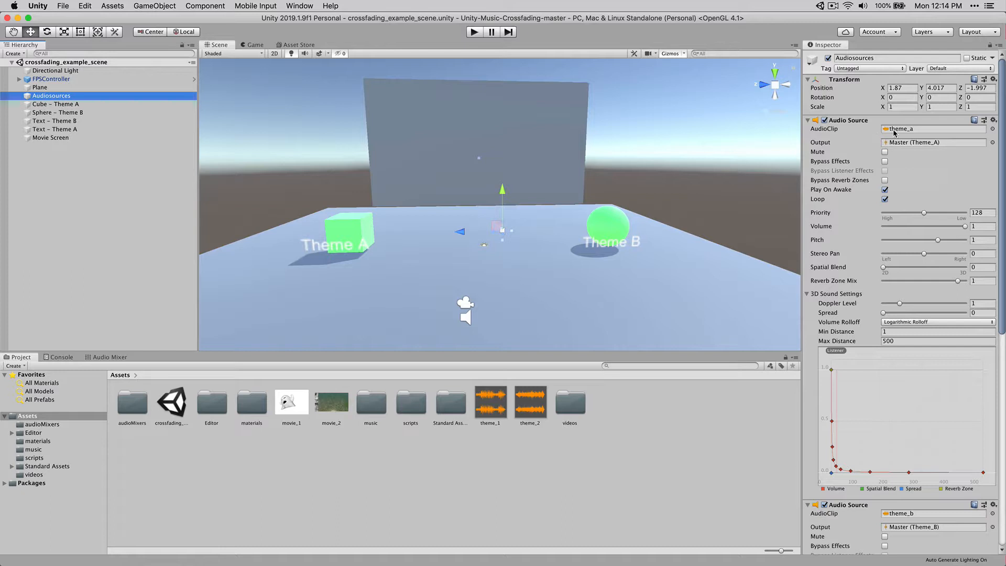
pyautogui.click(992, 129)
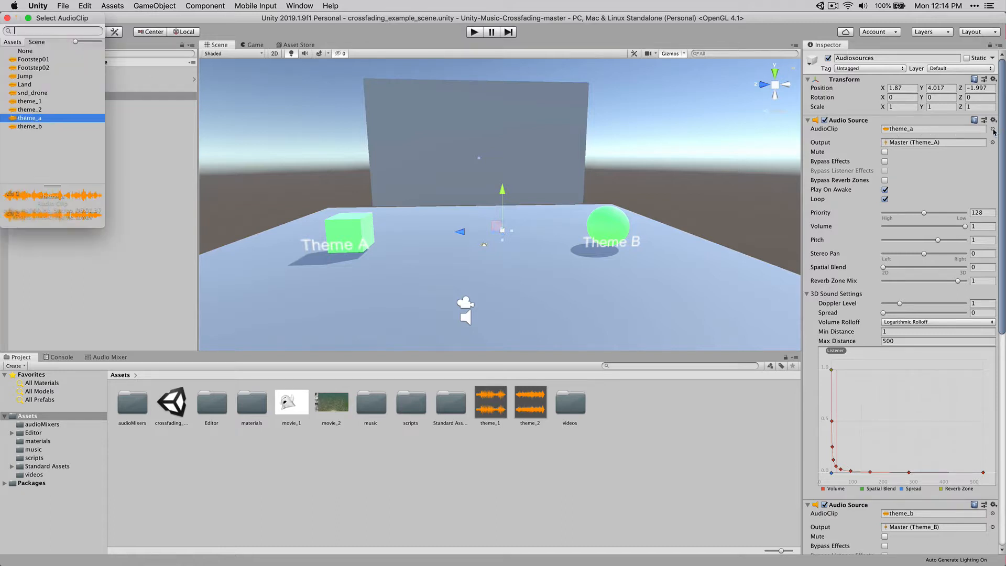
pyautogui.doubleClick(41, 102)
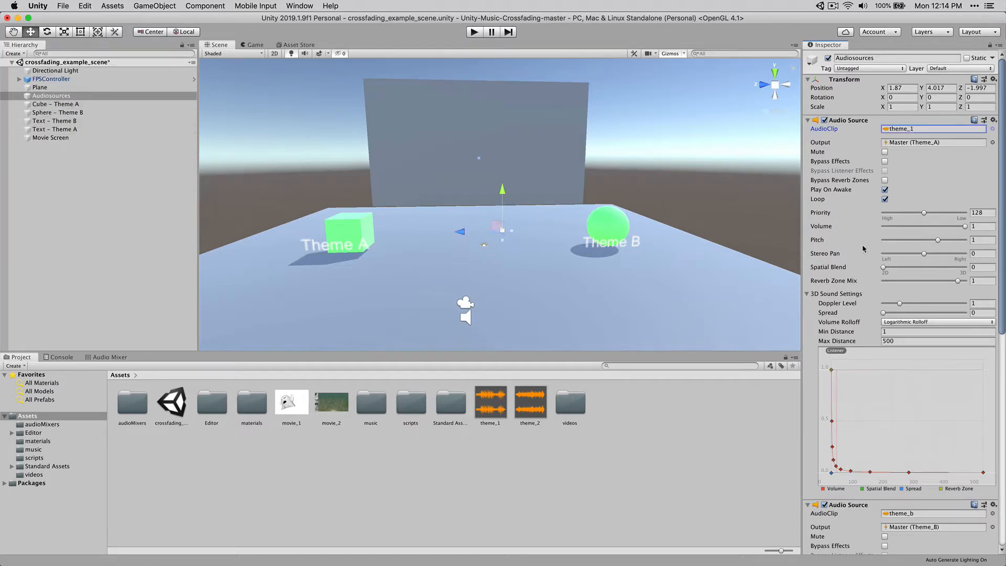
# Step: Assign theme_2 as the AudioClip of the Audiosources object's second Audio Source, the one routed to Theme_B
pyautogui.scroll(-10, 862, 244)
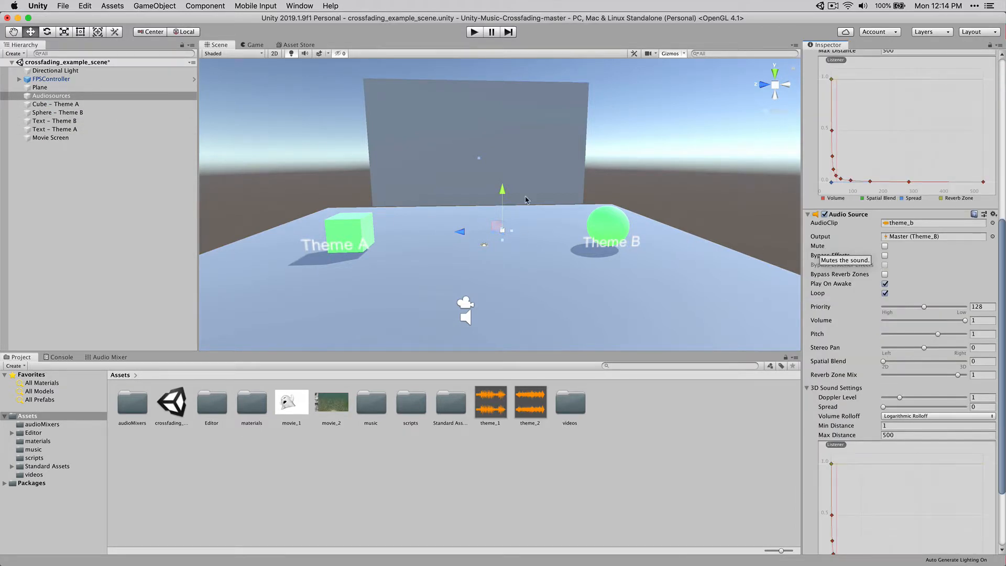
pyautogui.click(49, 97)
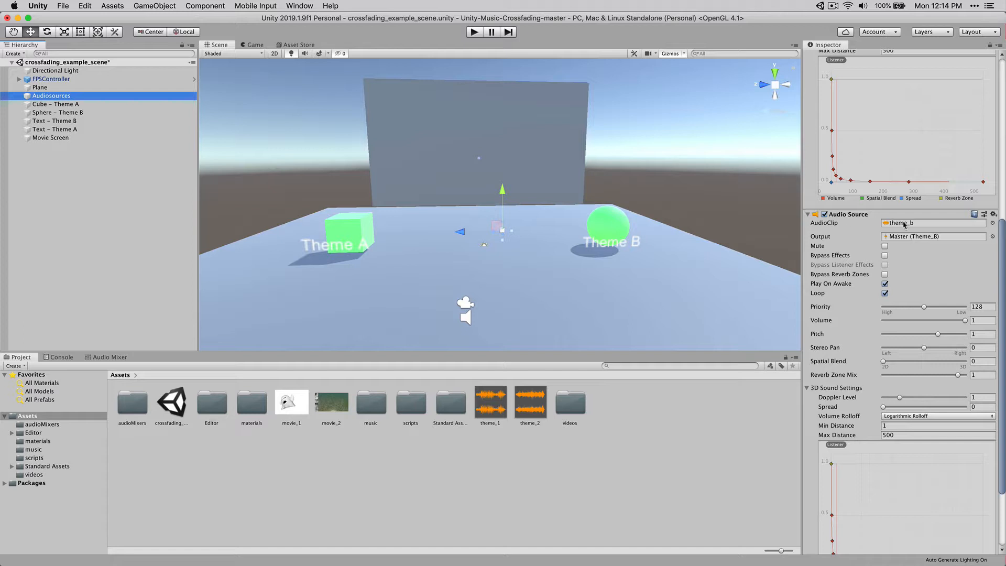
pyautogui.click(991, 223)
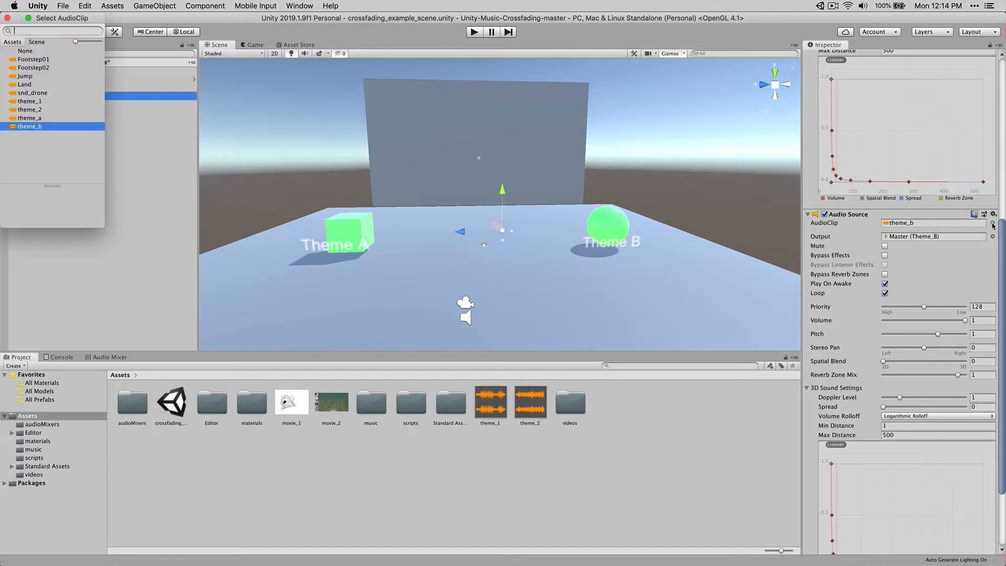
pyautogui.doubleClick(31, 110)
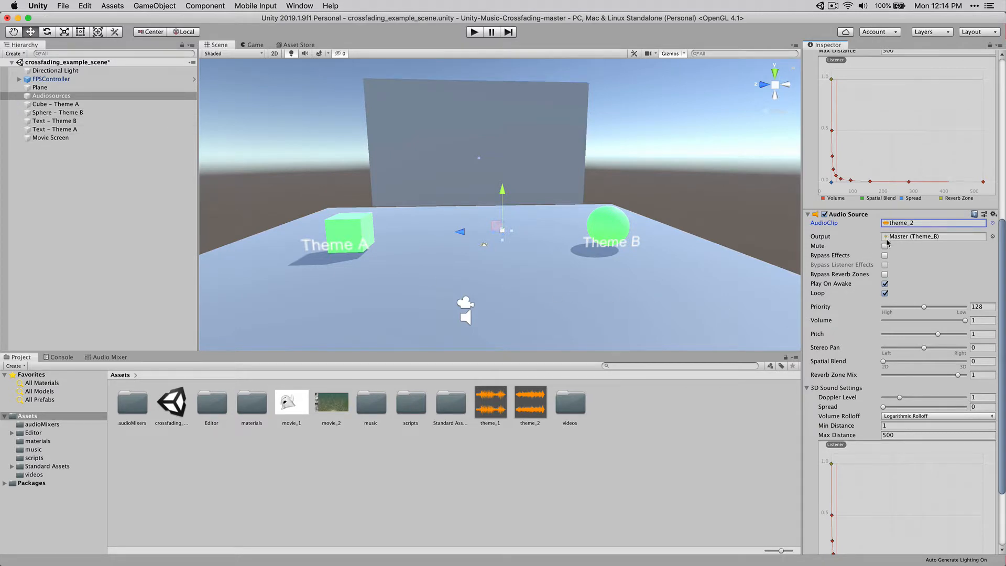
pyautogui.scroll(8, 888, 242)
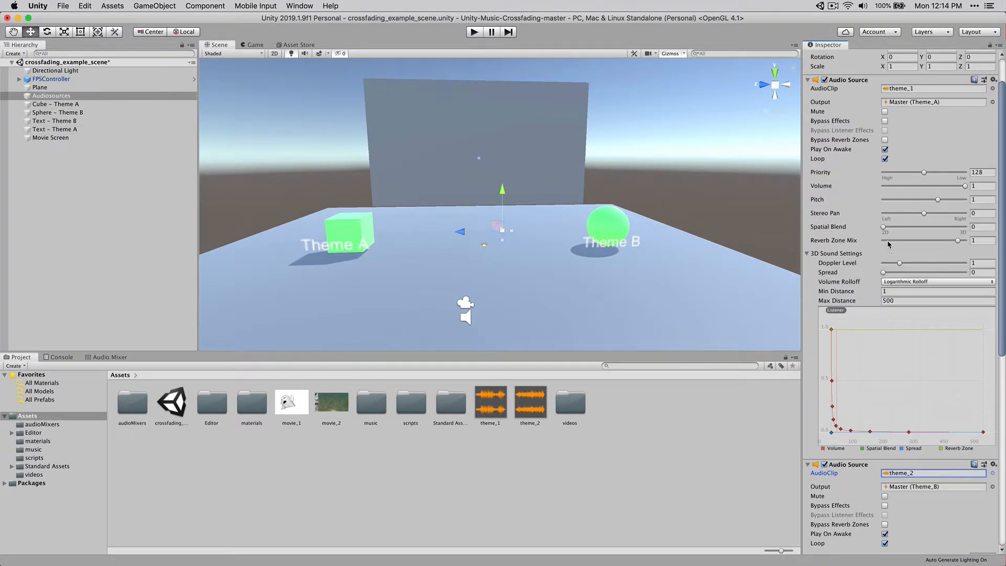
pyautogui.scroll(4, 887, 242)
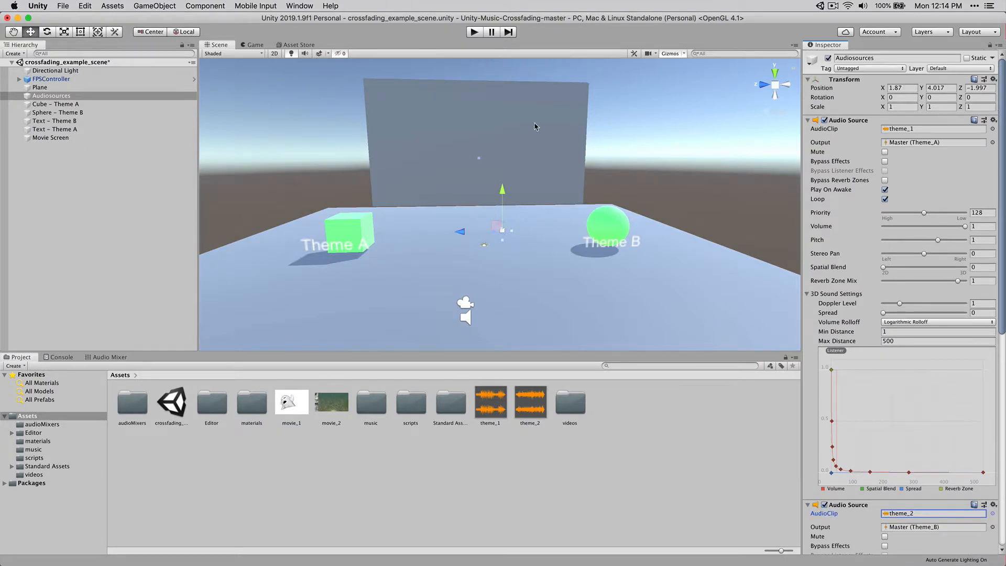
# Step: Play-test the new music themes by walking to the Theme A cube and the Theme B sphere, and stop play mode
pyautogui.click(474, 32)
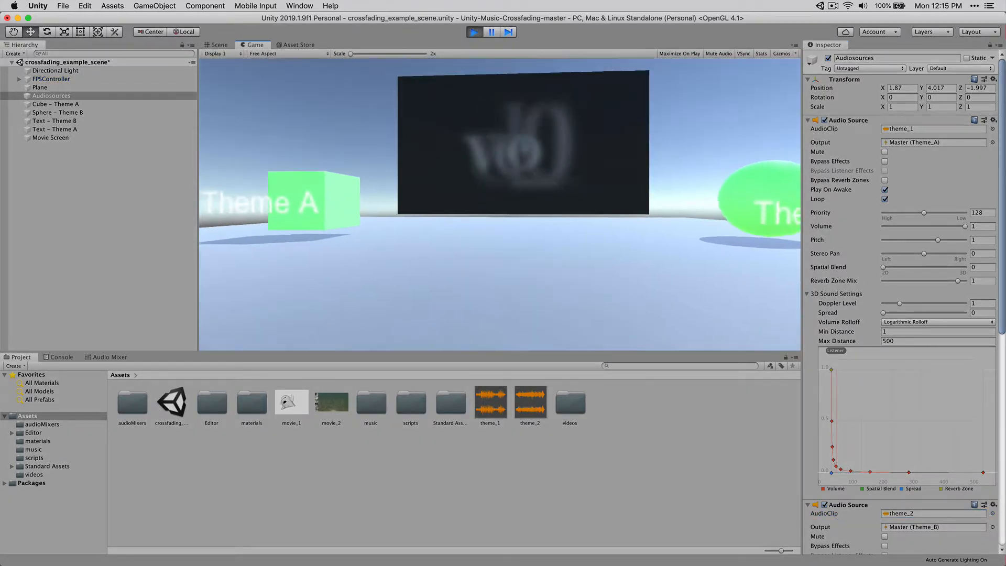
pyautogui.press('w')
pyautogui.press('a')
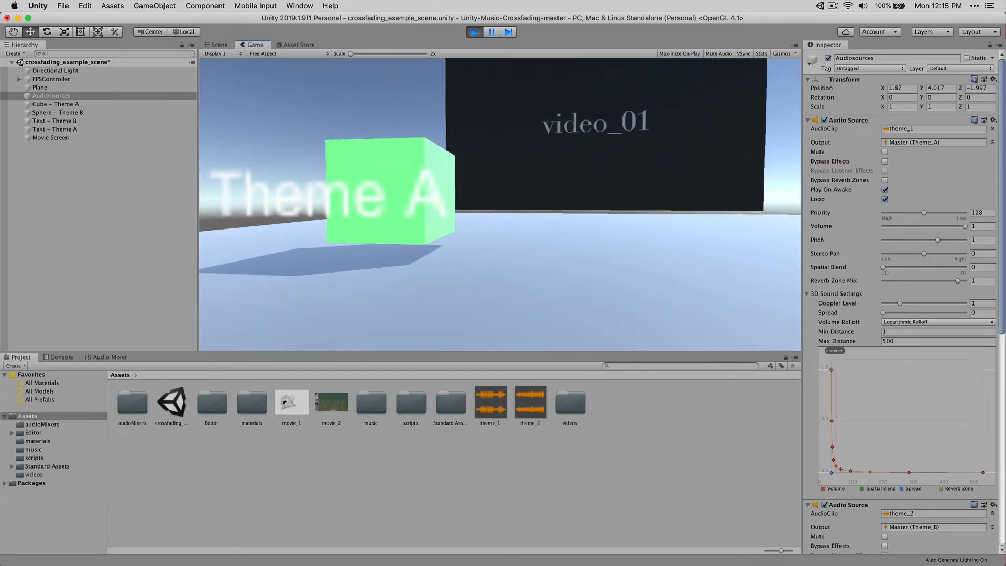
pyautogui.press('w')
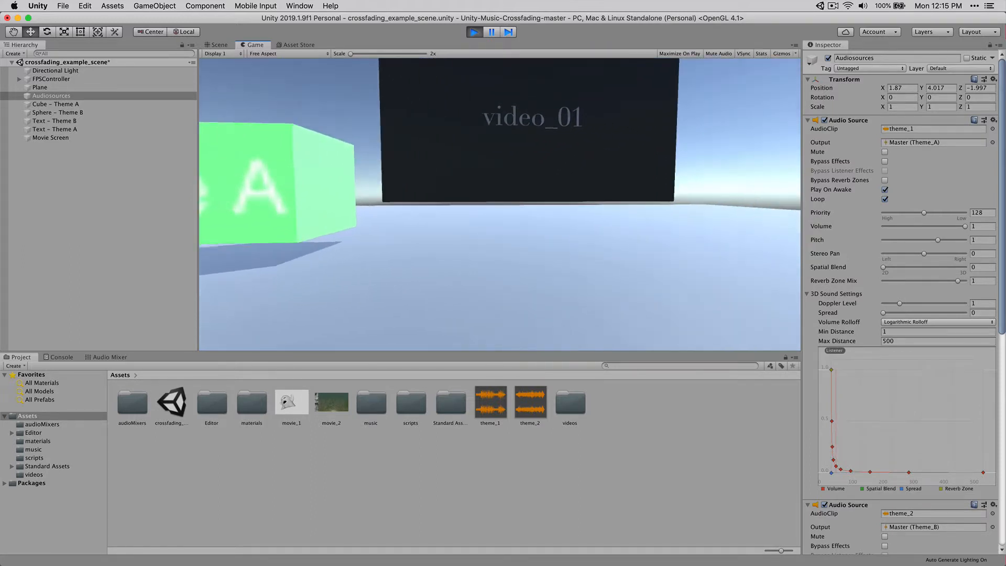
pyautogui.press('w')
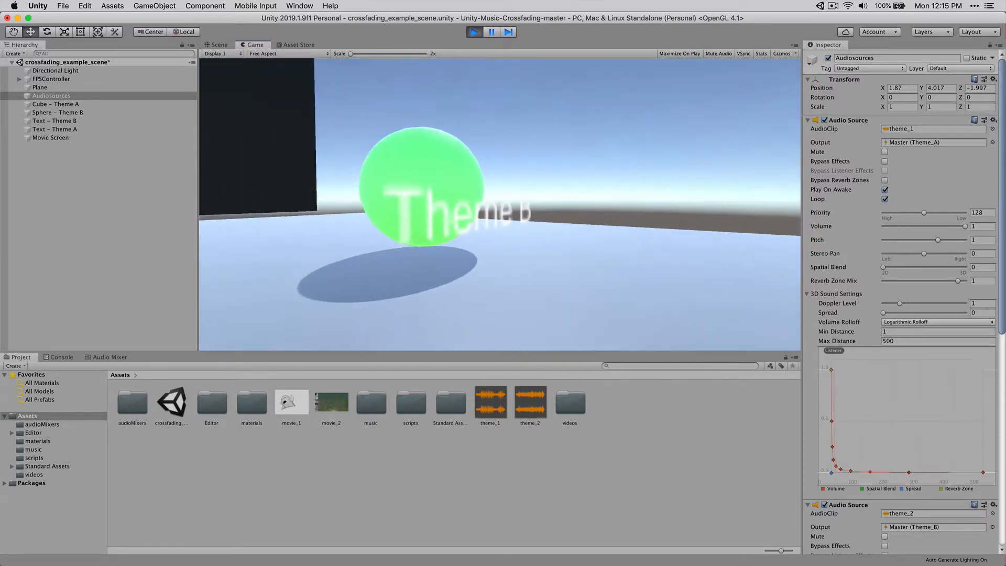
pyautogui.press('w')
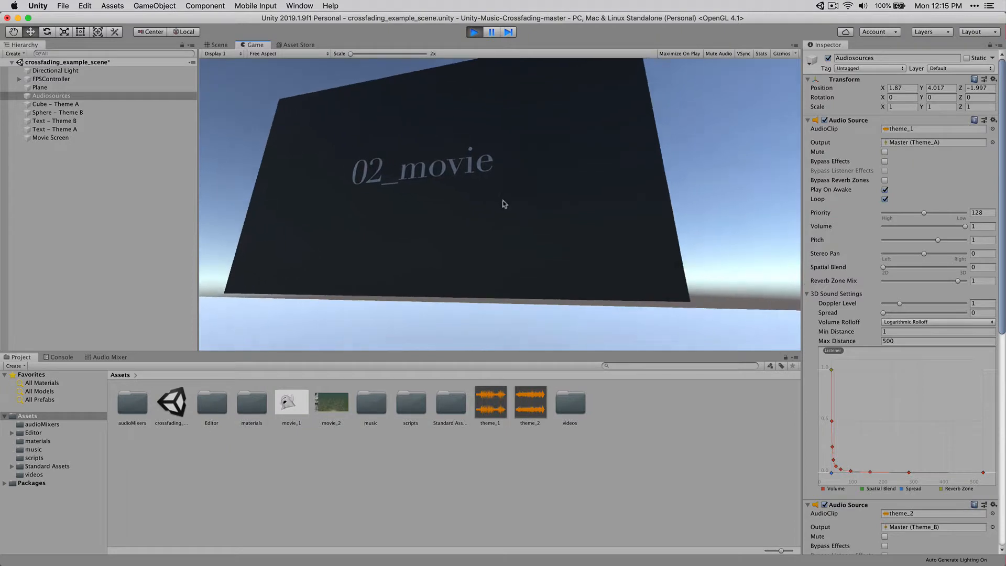
pyautogui.click(473, 31)
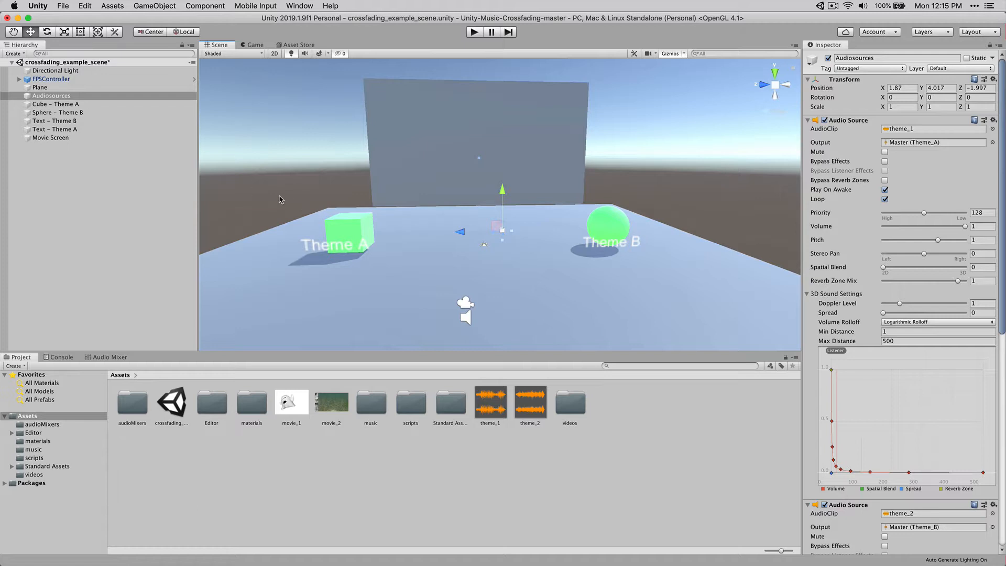
# Step: Set the Video Clip of the Movie Screen's Video Player to movie_1
pyautogui.click(79, 105)
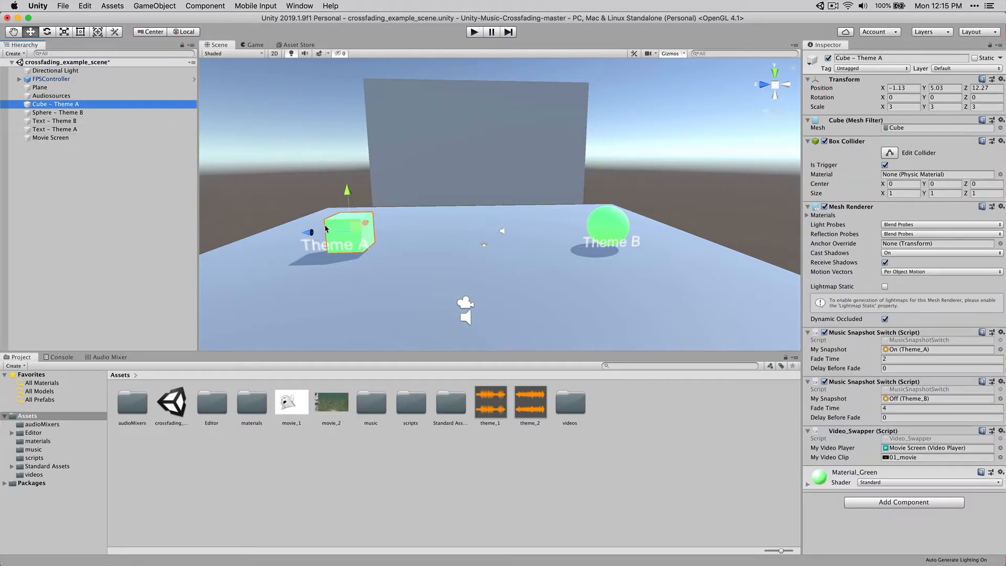
pyautogui.click(58, 138)
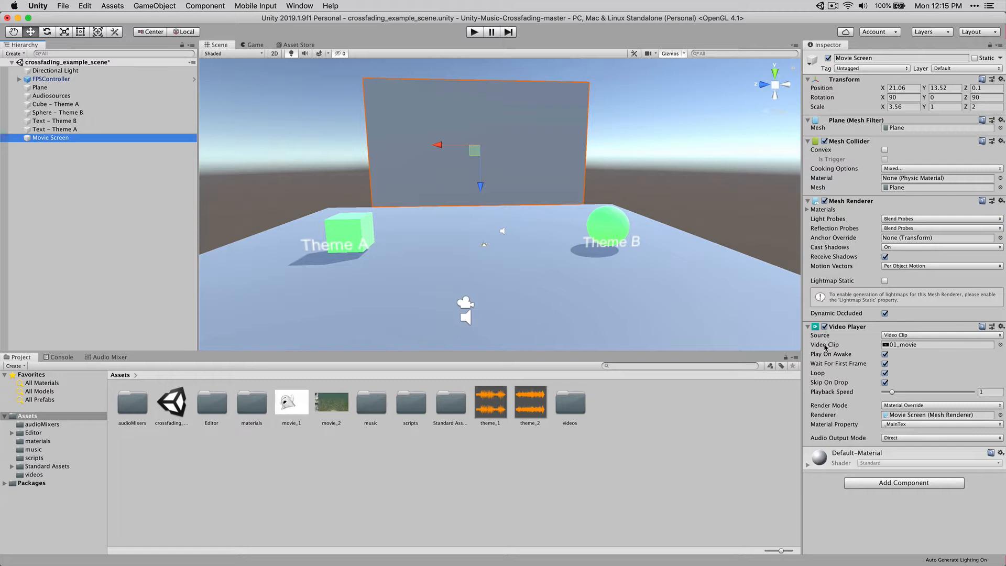
pyautogui.click(1000, 345)
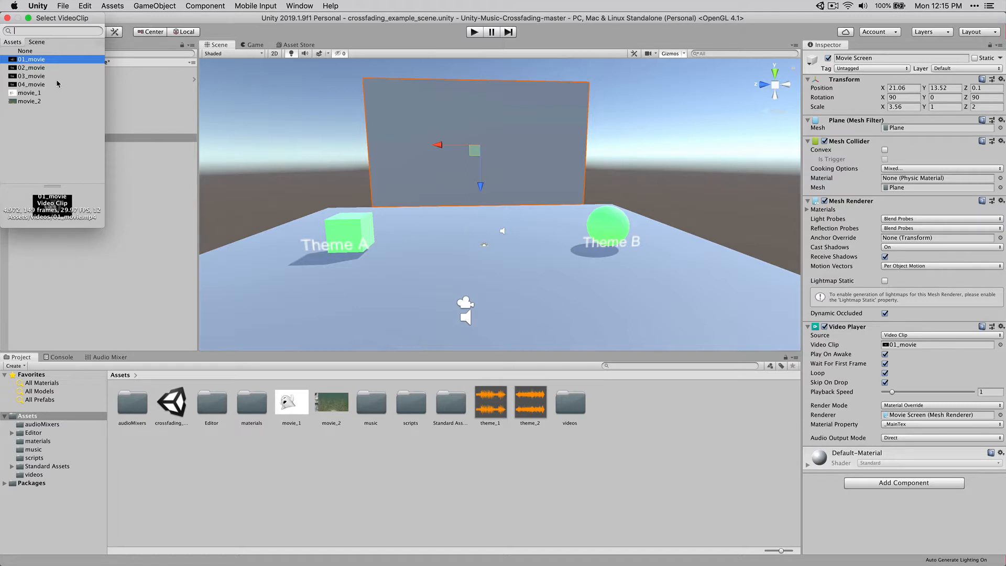
pyautogui.doubleClick(36, 95)
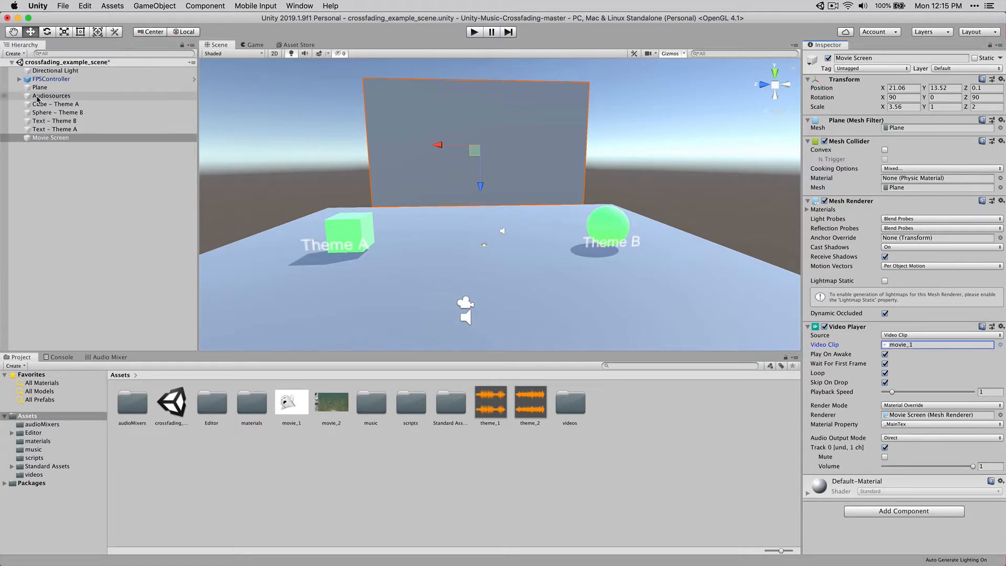
# Step: Play-test the scene to view the movie screen's new starting video, and stop play mode
pyautogui.click(474, 32)
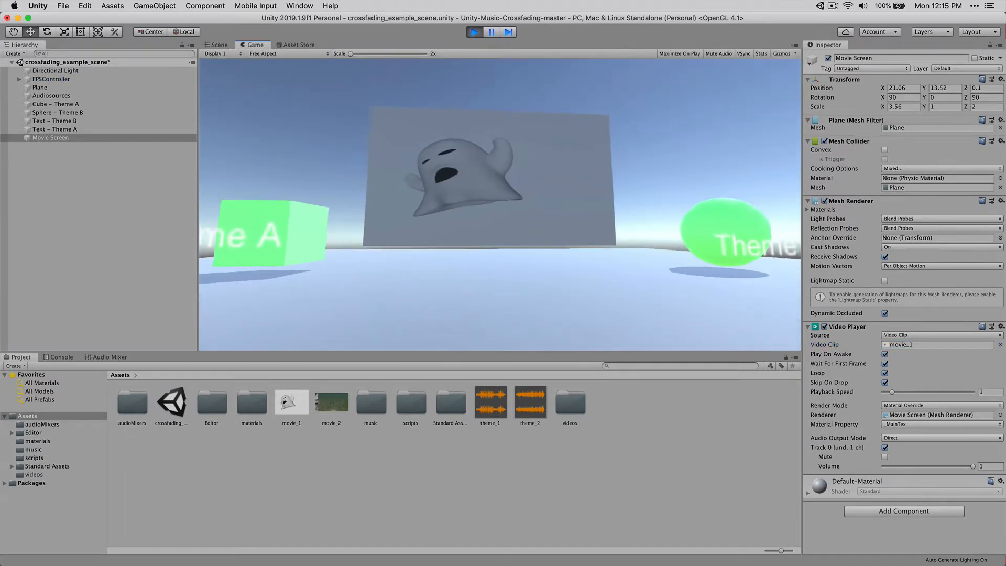
pyautogui.press('w')
pyautogui.press('s')
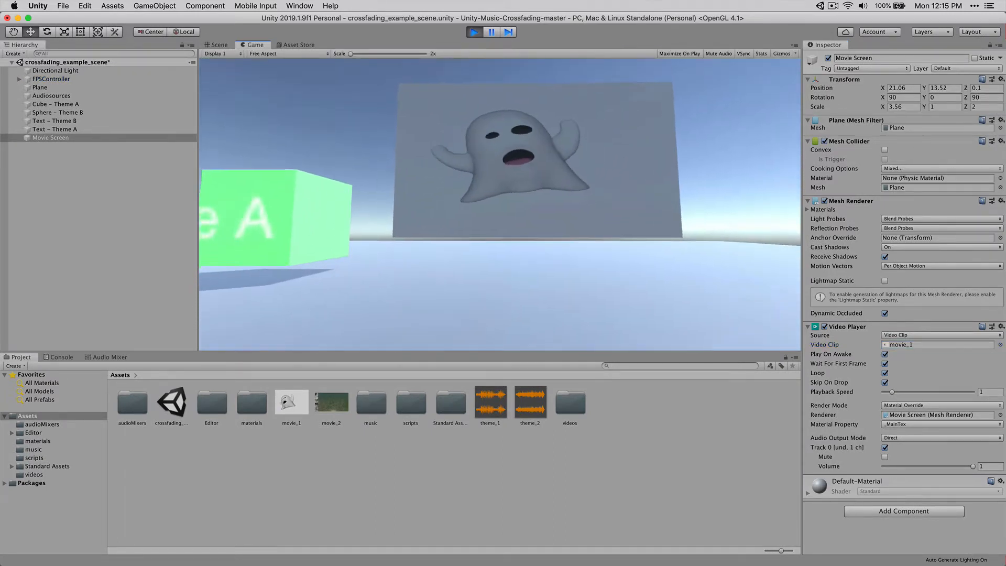
pyautogui.click(474, 32)
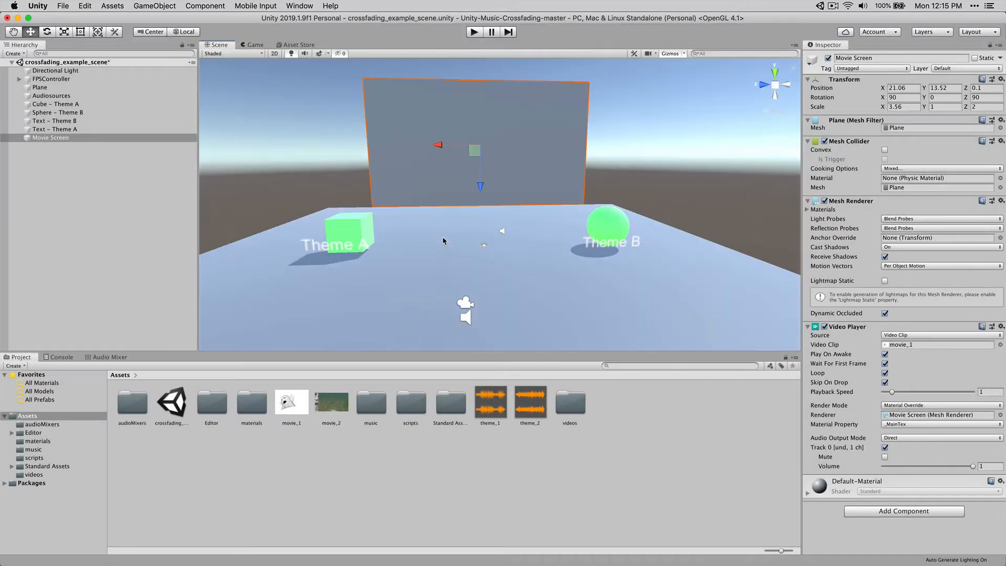
# Step: Set My Video Clip in the Theme A cube's Video_Swapper script to movie_1
pyautogui.click(352, 231)
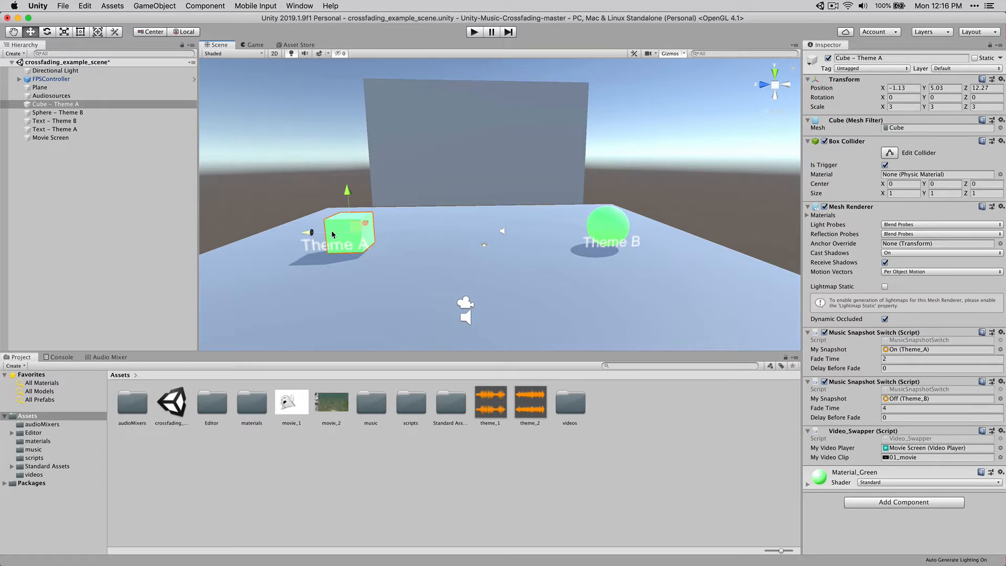
pyautogui.click(62, 107)
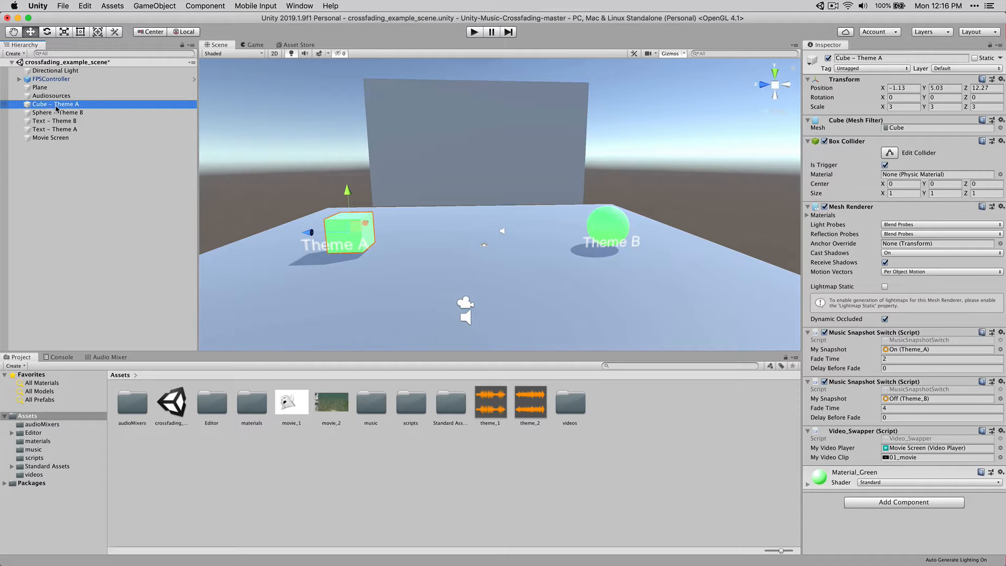
pyautogui.click(1000, 457)
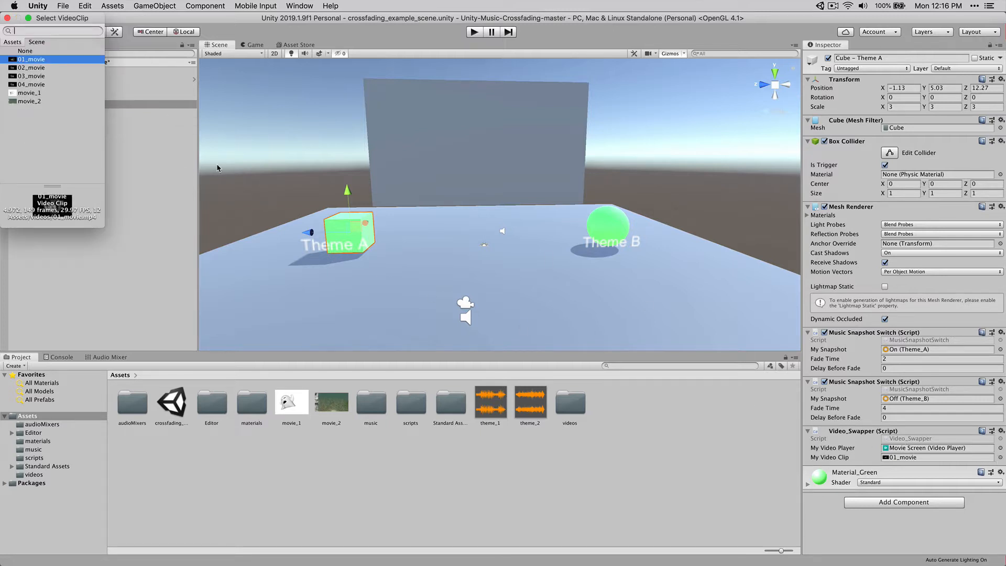
pyautogui.doubleClick(39, 92)
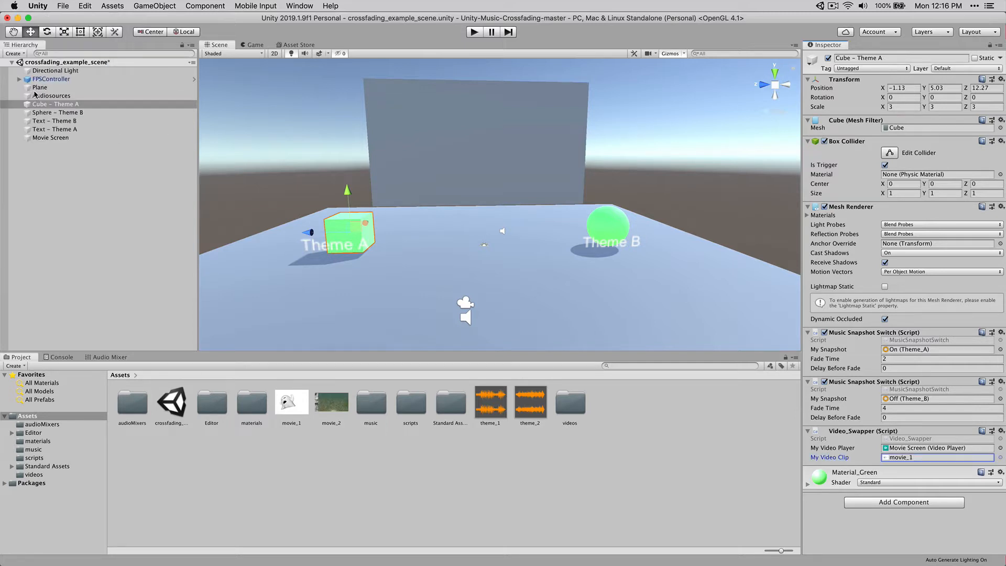
# Step: Set My Video Clip in the Theme B sphere's Video_Swapper script to movie_2
pyautogui.click(602, 216)
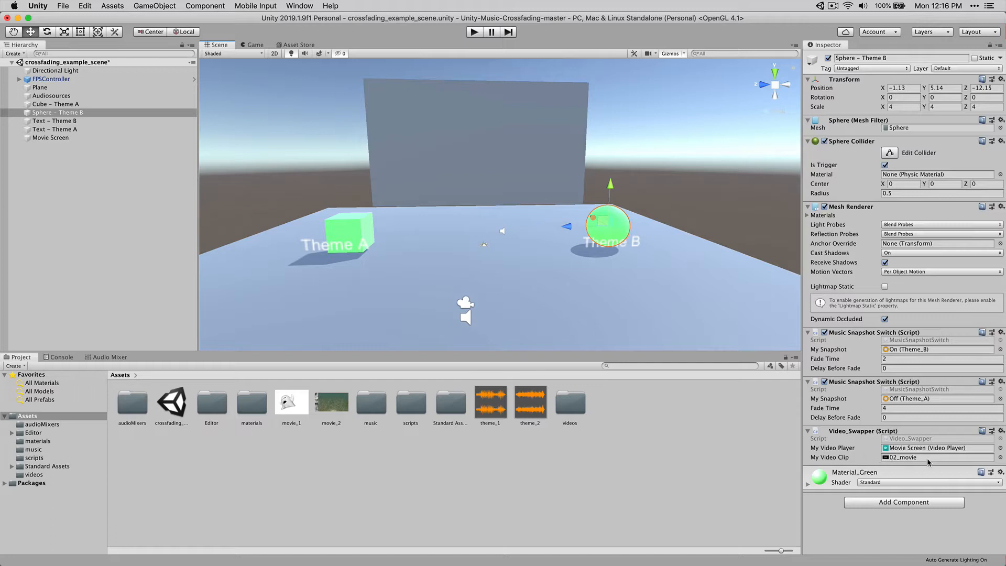
pyautogui.click(1000, 457)
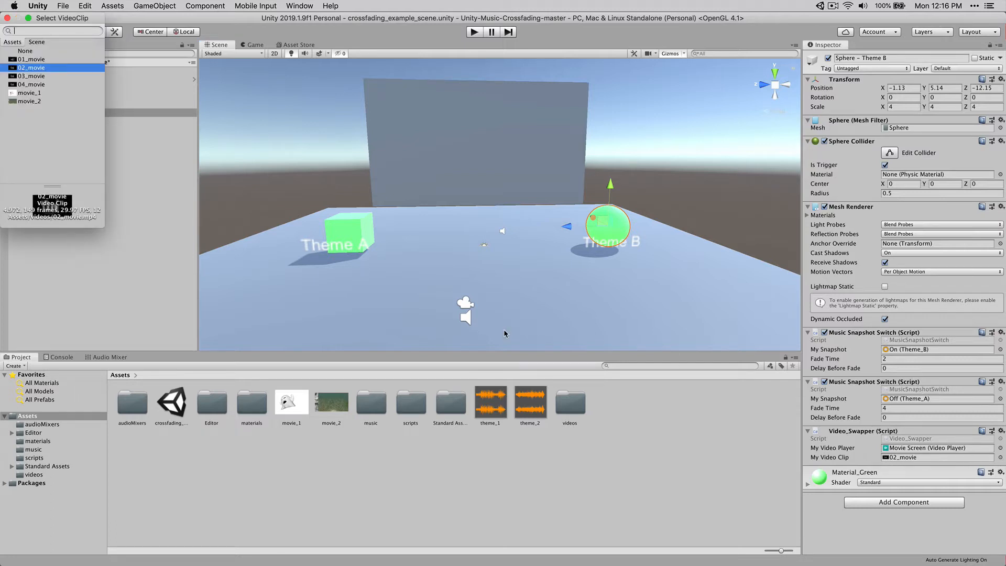
pyautogui.doubleClick(29, 101)
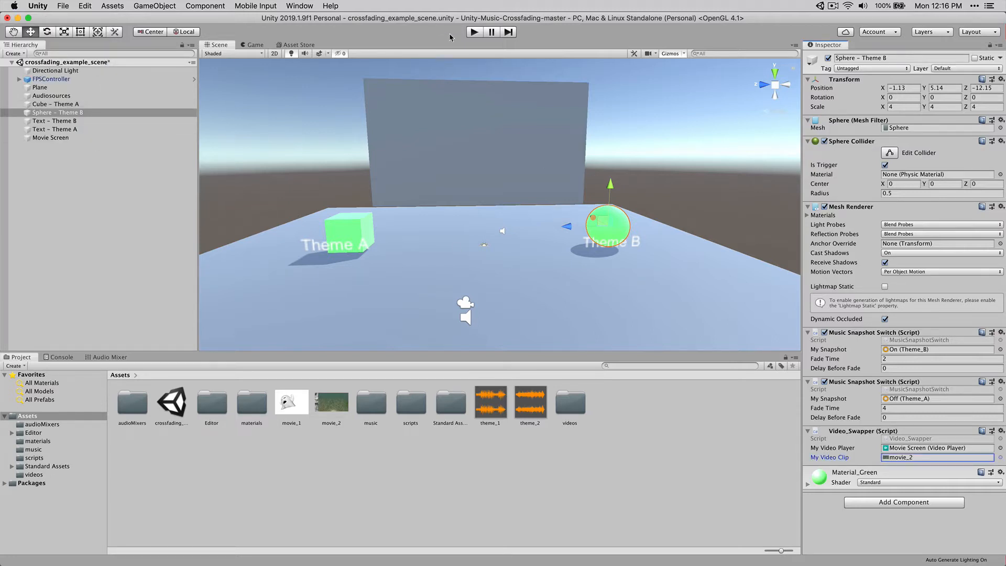
# Step: Play-test the scene by walking into the Theme B sphere to check its movie swap, and stop play mode
pyautogui.click(473, 33)
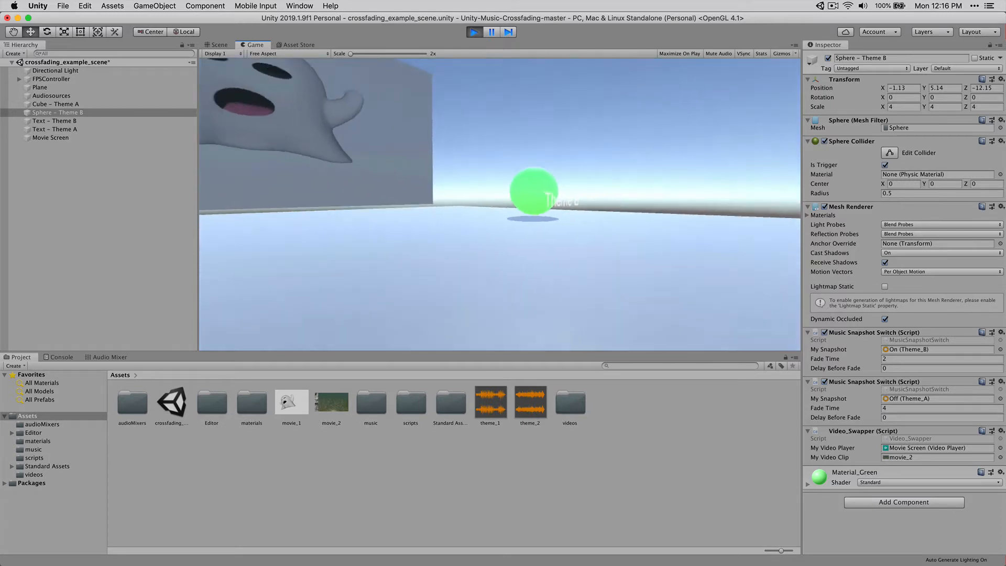
pyautogui.press('w')
pyautogui.press('w')
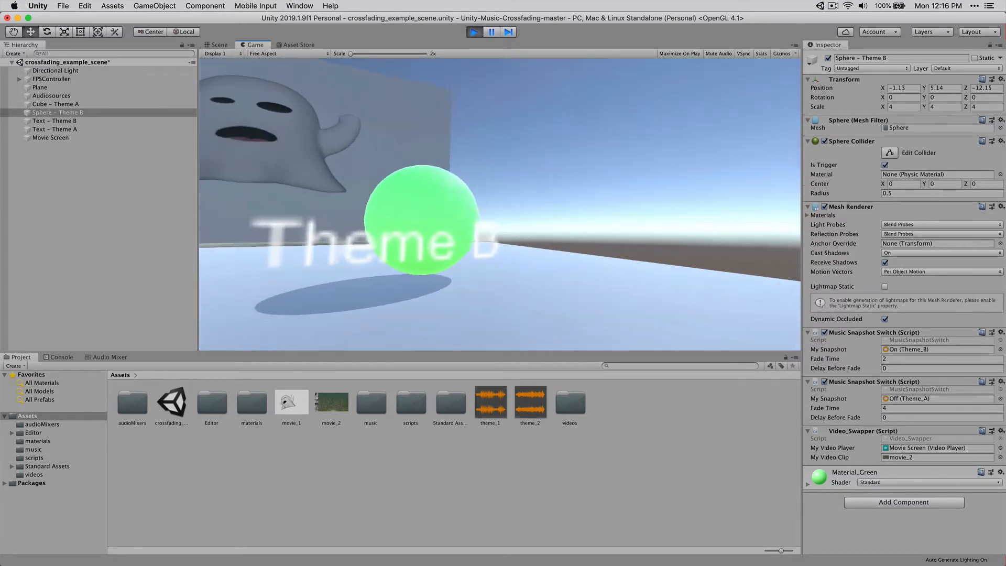
pyautogui.press('w')
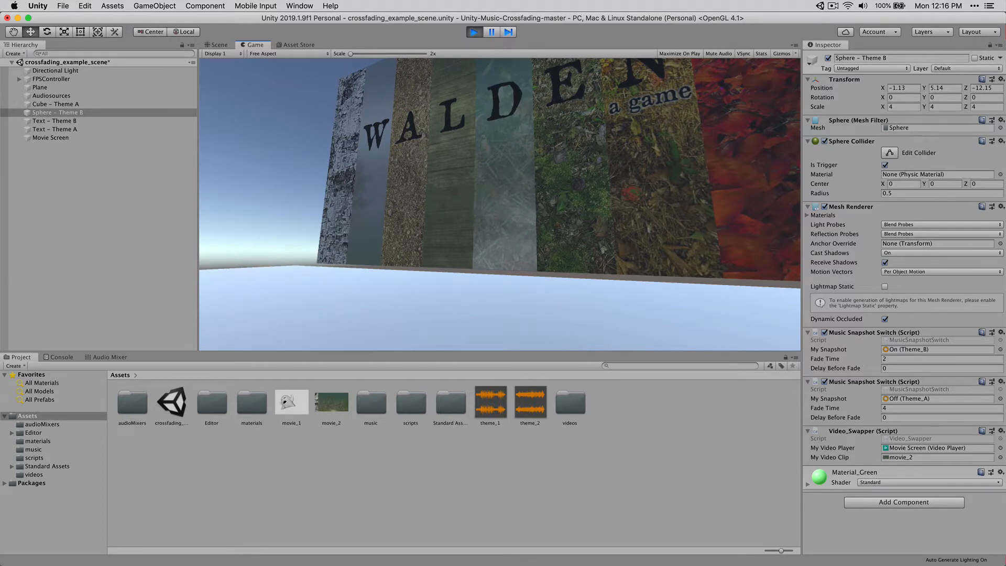
pyautogui.press('Escape')
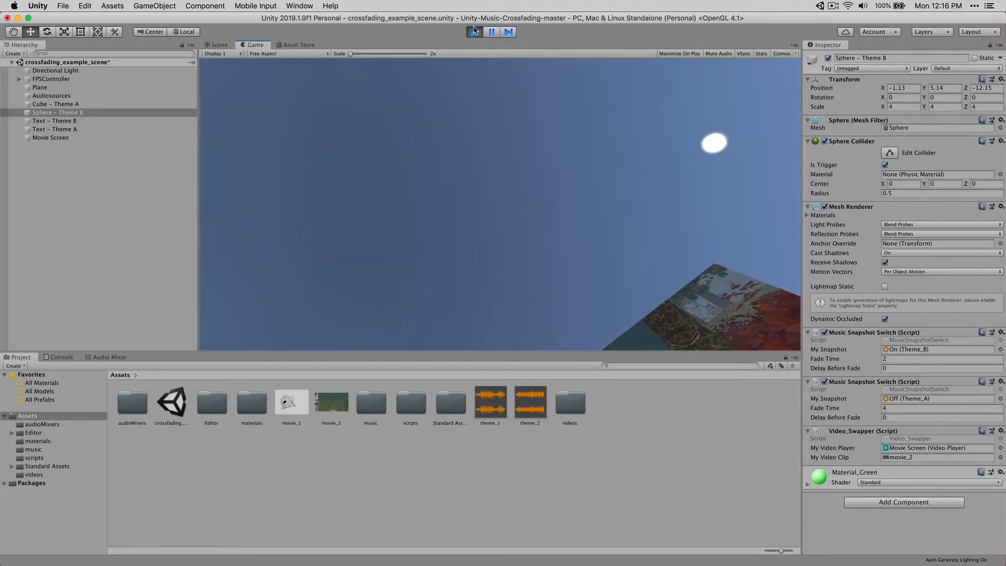
pyautogui.click(474, 31)
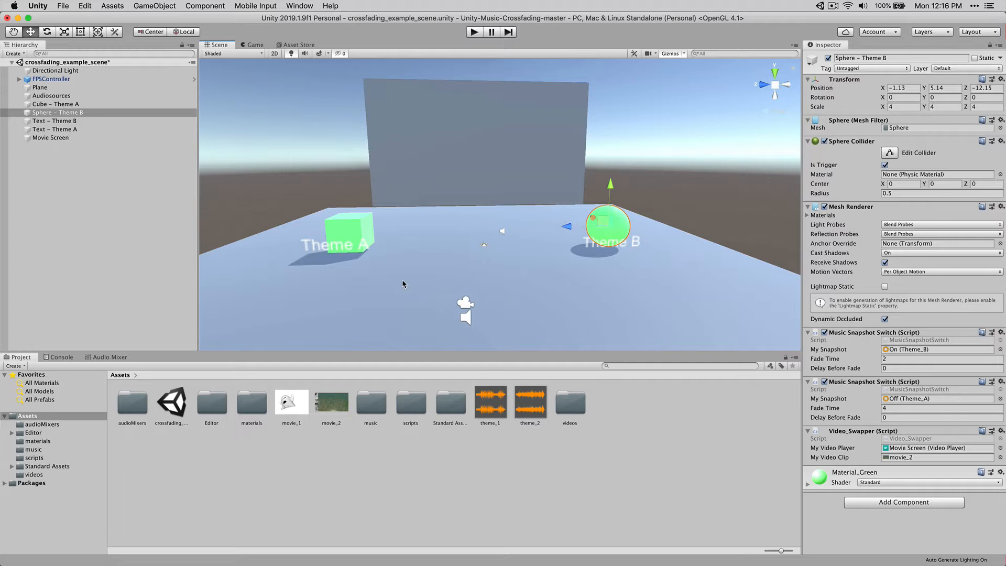
# Step: Disable audio Track 0 in the Movie Screen's Video Player
pyautogui.click(81, 139)
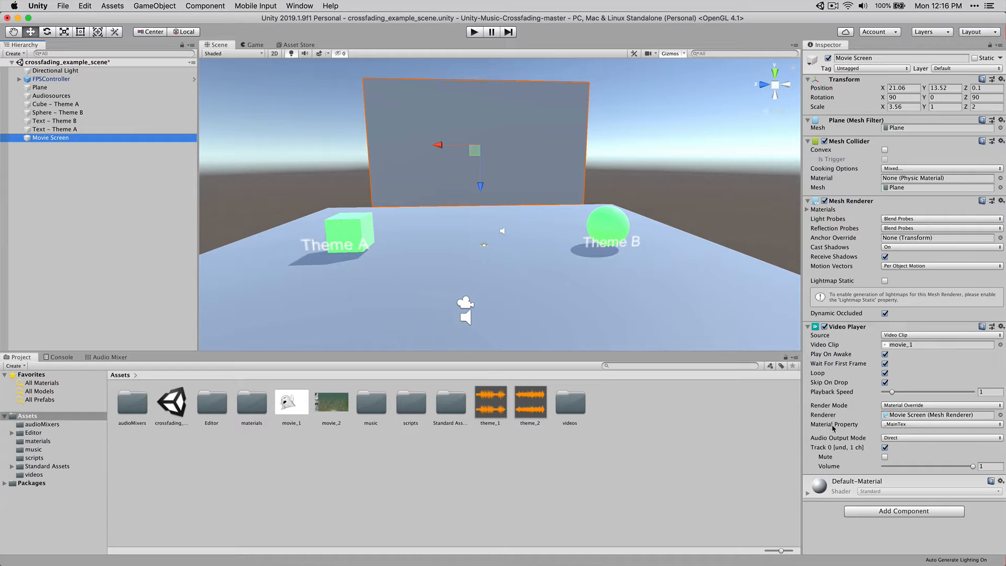
pyautogui.click(884, 448)
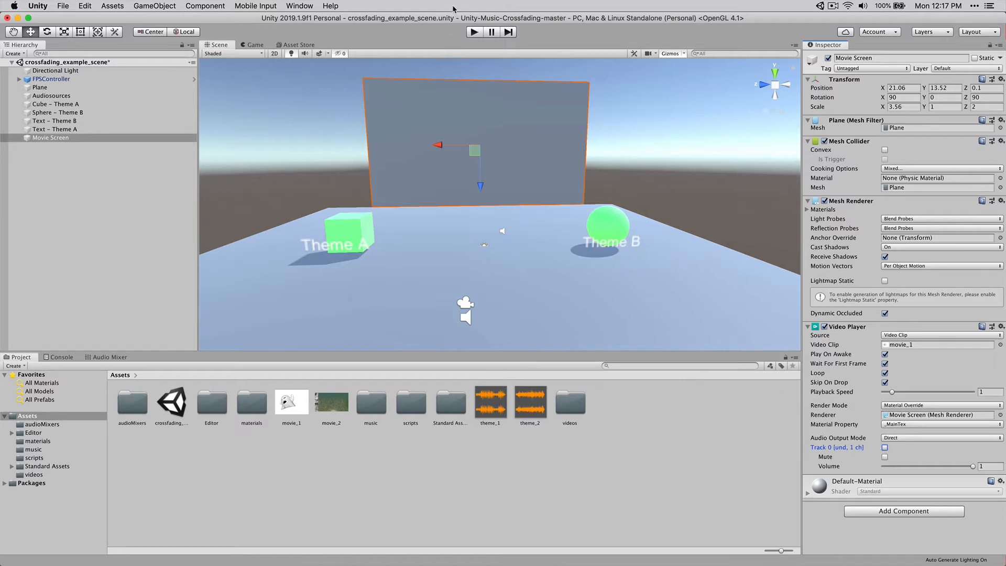
# Step: Play-test the scene through the Theme B sphere with the movie audio track off, stop play mode, and save the scene
pyautogui.click(473, 32)
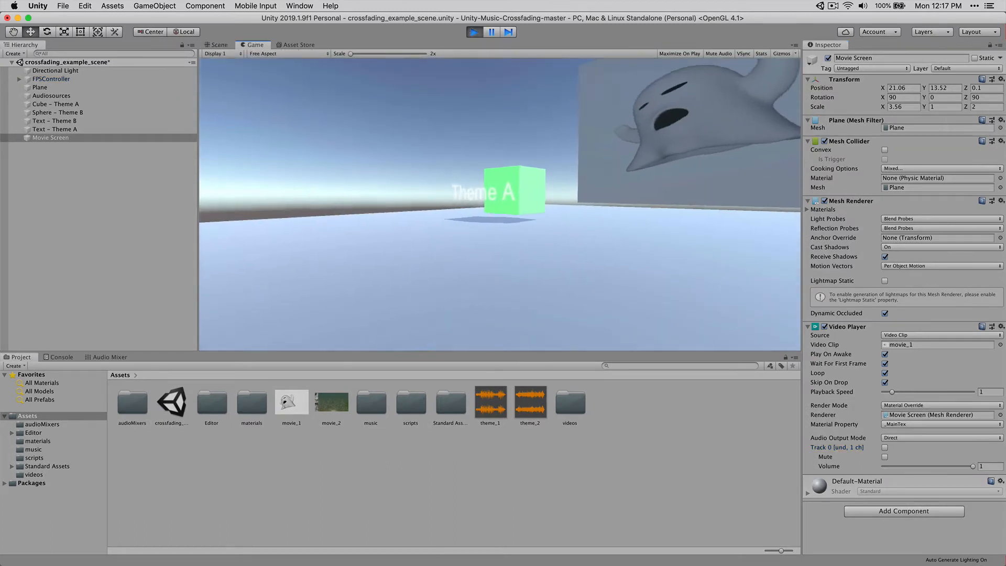
pyautogui.press('w')
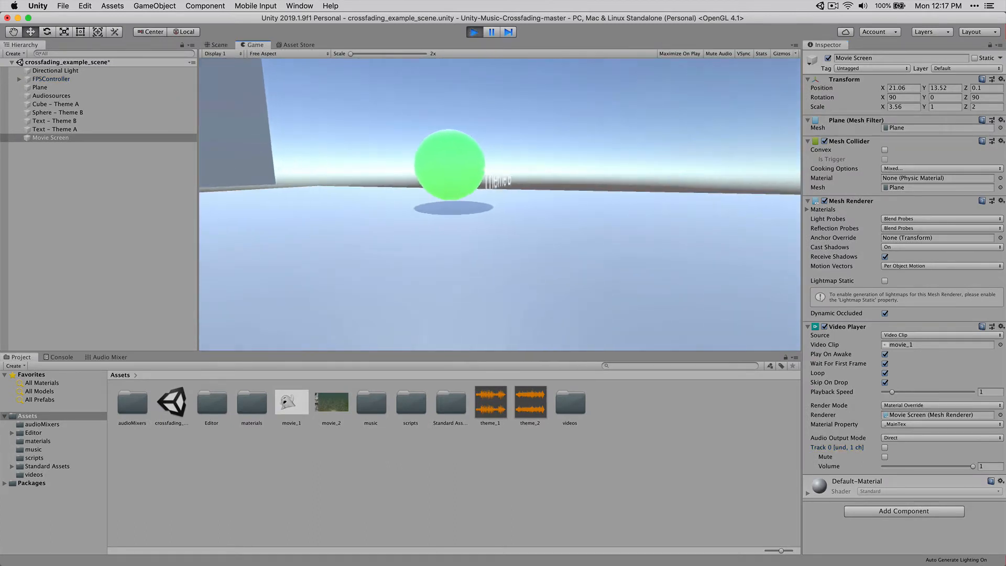
pyautogui.press('d')
pyautogui.press('w')
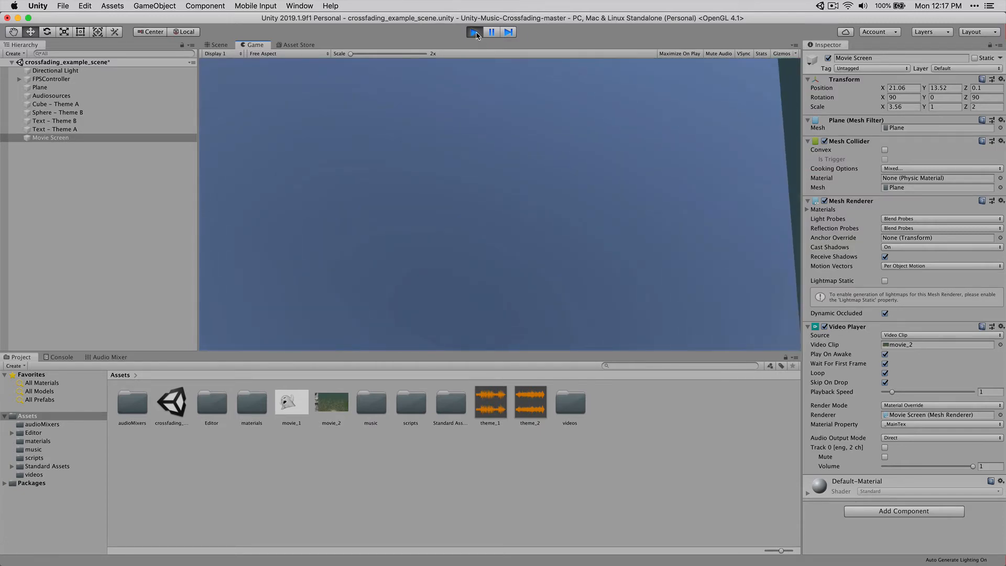
pyautogui.press('super+p')
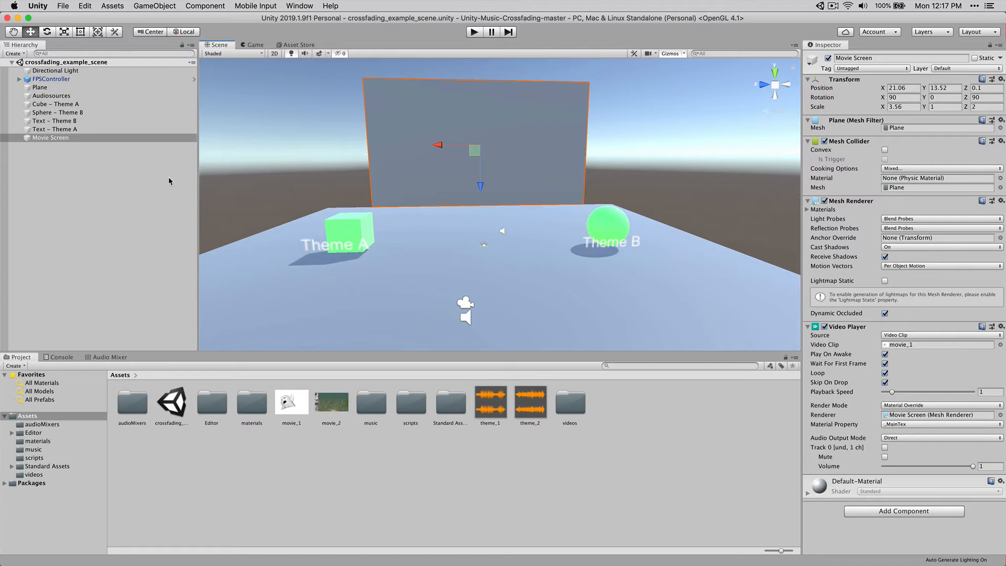
# Step: Select the Theme A cube to view its component settings
pyautogui.click(358, 230)
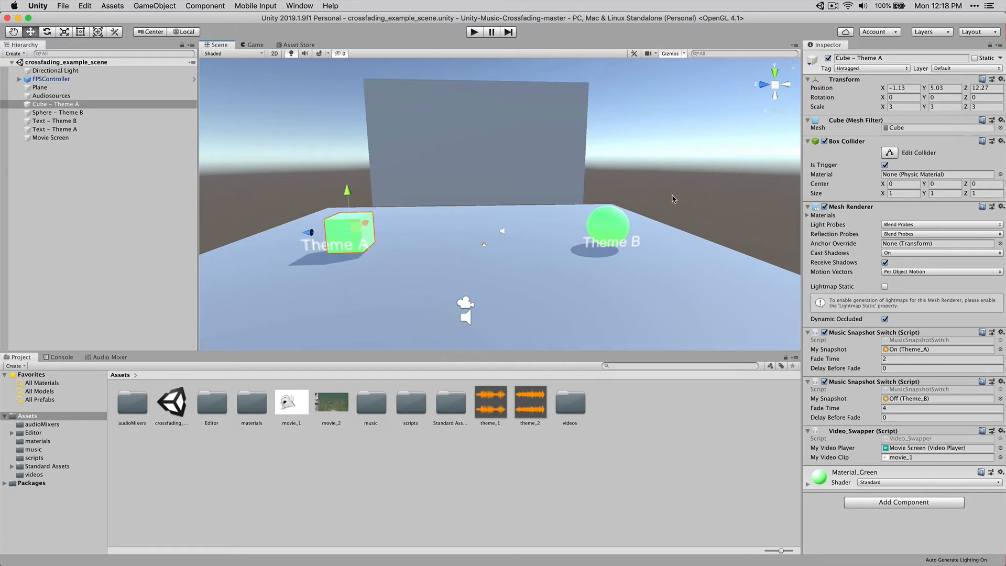
# Step: Switch to Finder, examine the Unity-Music-Crossfading-master folder and its Assets contents, and close the window
pyautogui.press('super+Tab')
pyautogui.press('super+Tab')
pyautogui.press('Tab')
pyautogui.press('super+Tab')
pyautogui.press('Escape')
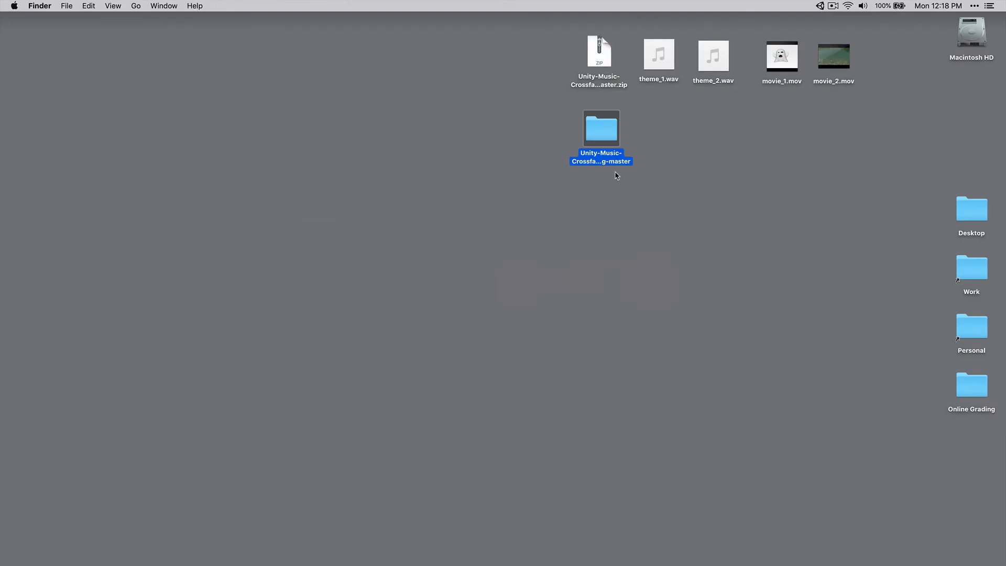
pyautogui.moveTo(592, 127); pyautogui.dragTo(595, 130)
pyautogui.doubleClick(595, 133)
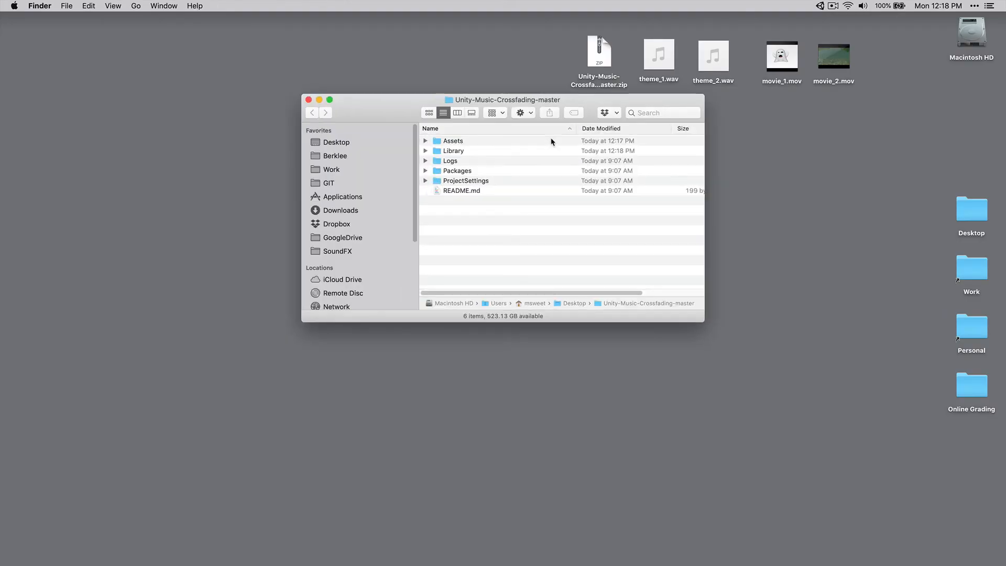
pyautogui.click(424, 141)
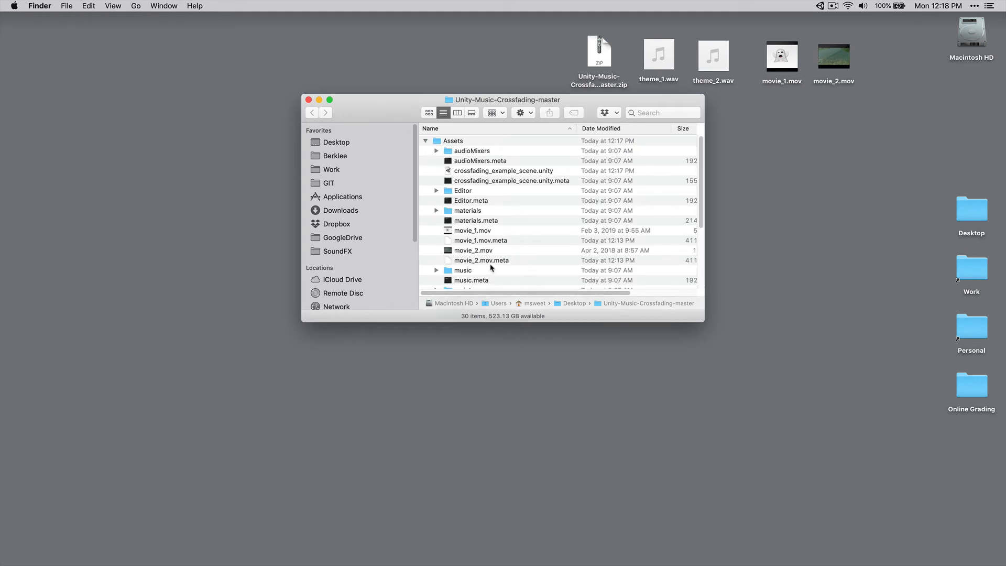
pyautogui.click(426, 141)
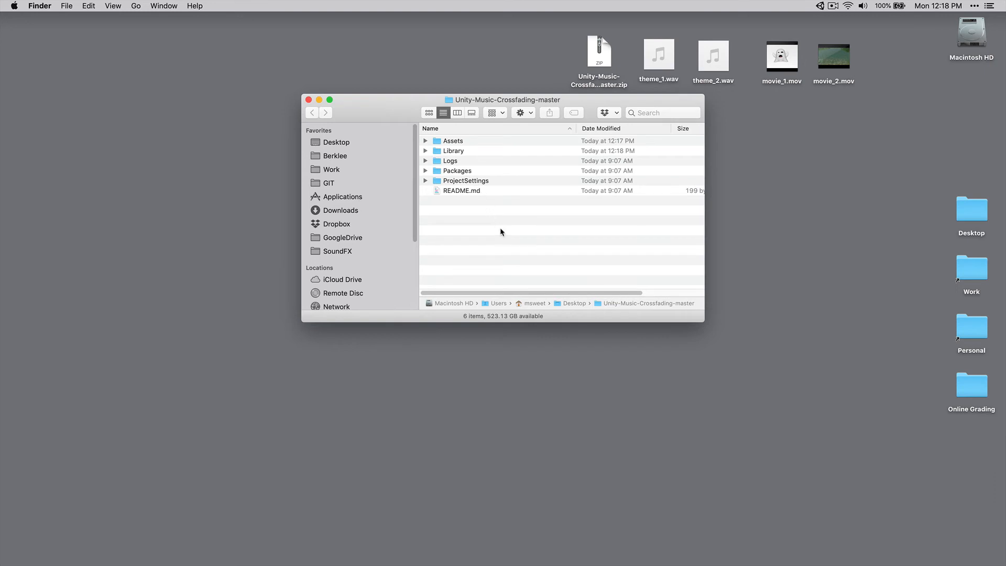
pyautogui.press('super+Up')
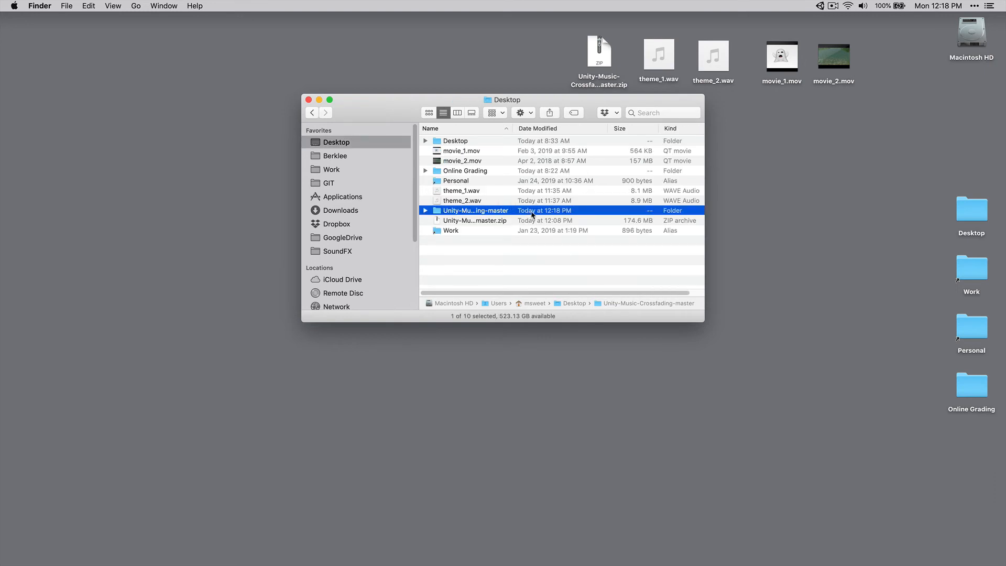
pyautogui.press('super+w')
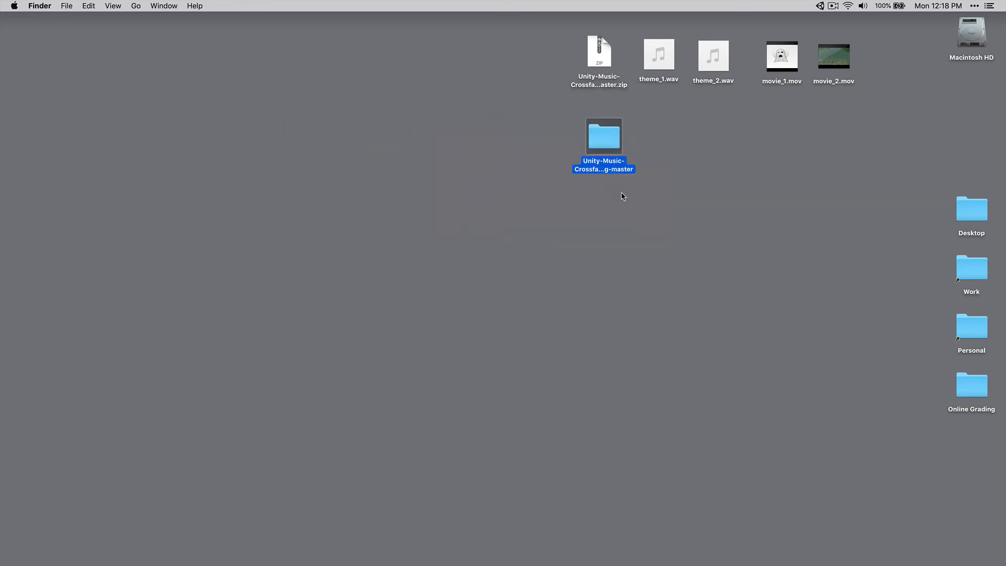
# Step: Rename the Unity-Music-Crossfading-master folder on the desktop to the author's full name followed by _project
pyautogui.press('Return')
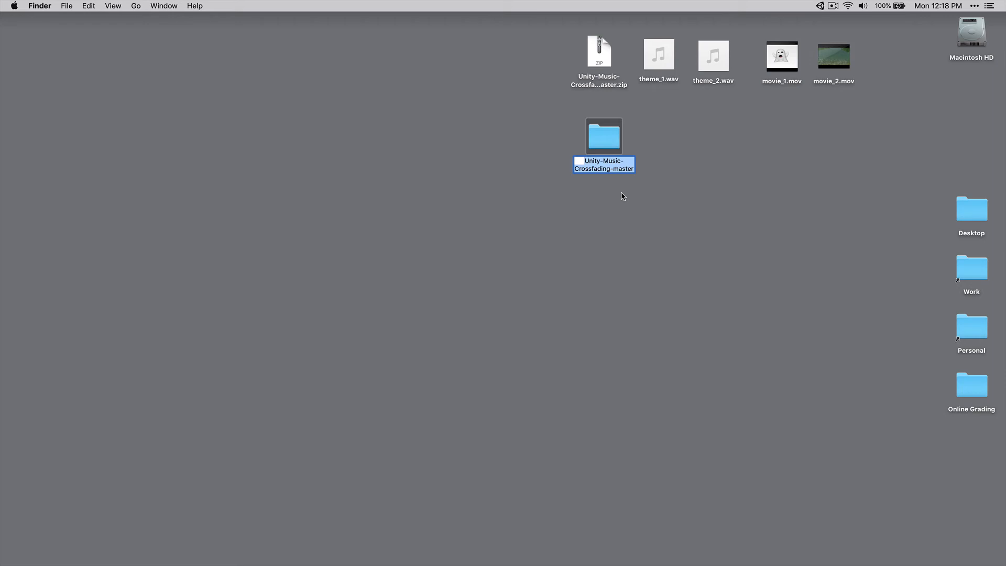
pyautogui.write('mich')
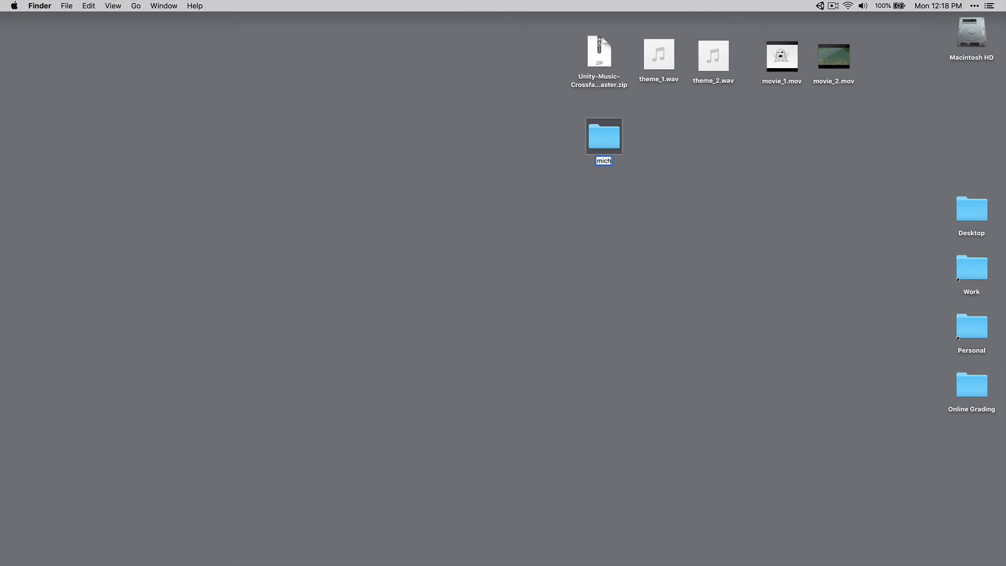
pyautogui.write('aelsweet_project')
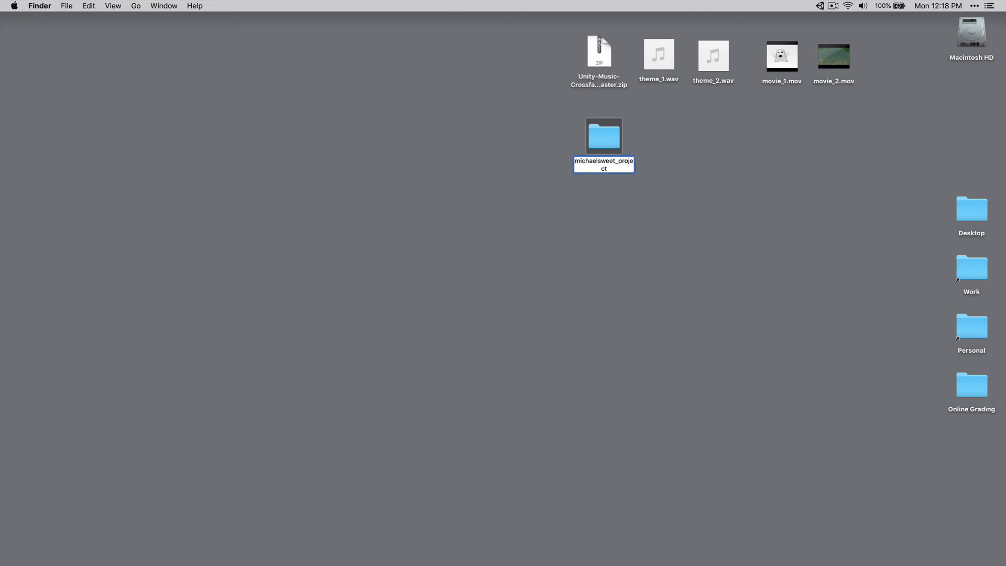
pyautogui.press('Return')
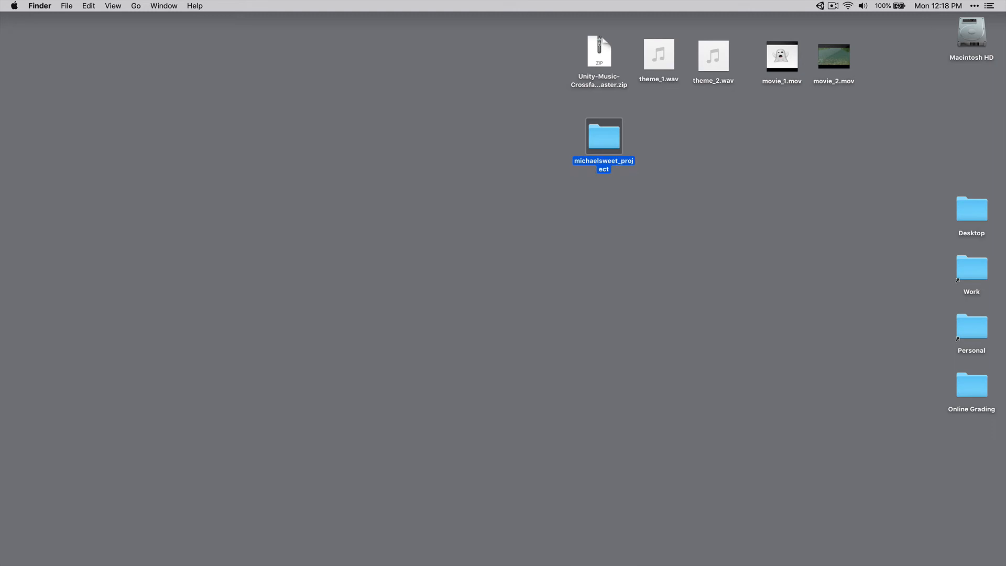
# Step: Compress the renamed project folder into a zip archive and place the archive beside the folder on the desktop
pyautogui.rightClick(611, 141)
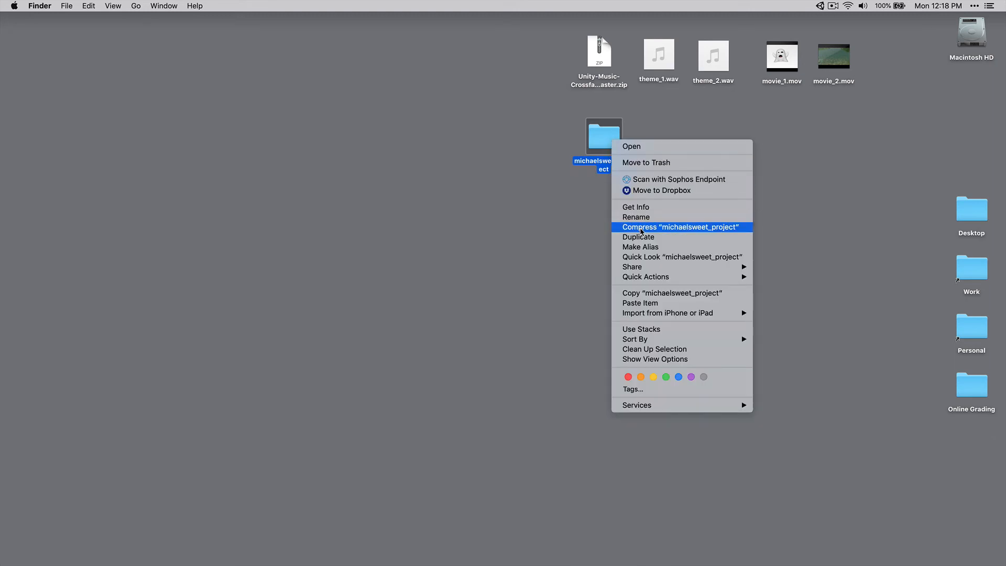
pyautogui.click(640, 229)
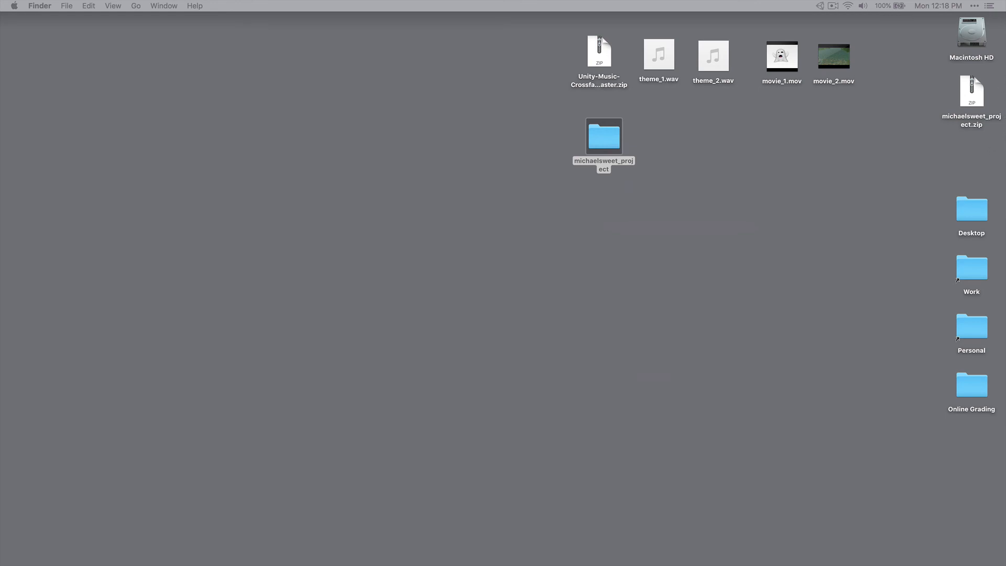
pyautogui.moveTo(1004, 369); pyautogui.dragTo(369, 179)
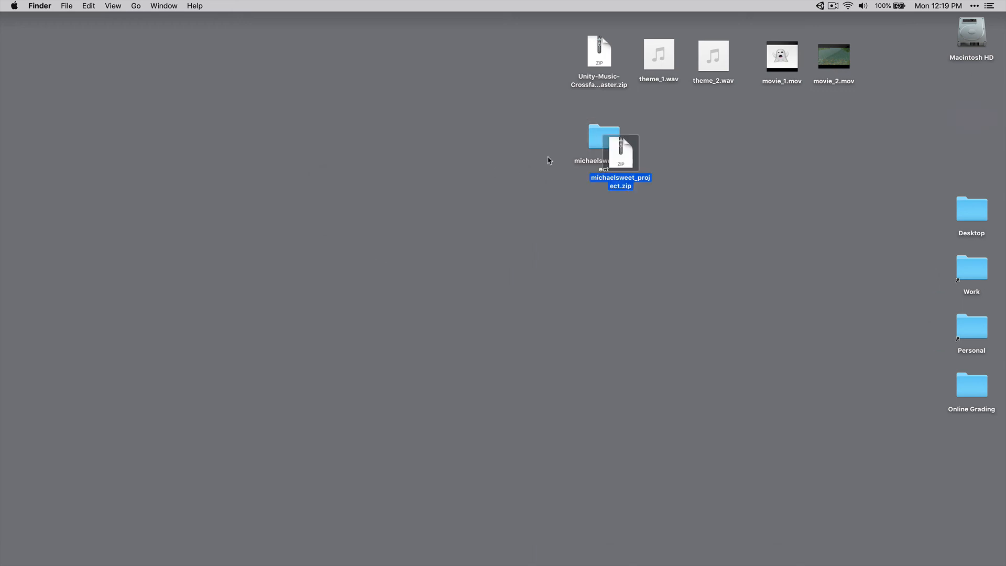
pyautogui.moveTo(622, 169); pyautogui.dragTo(672, 150)
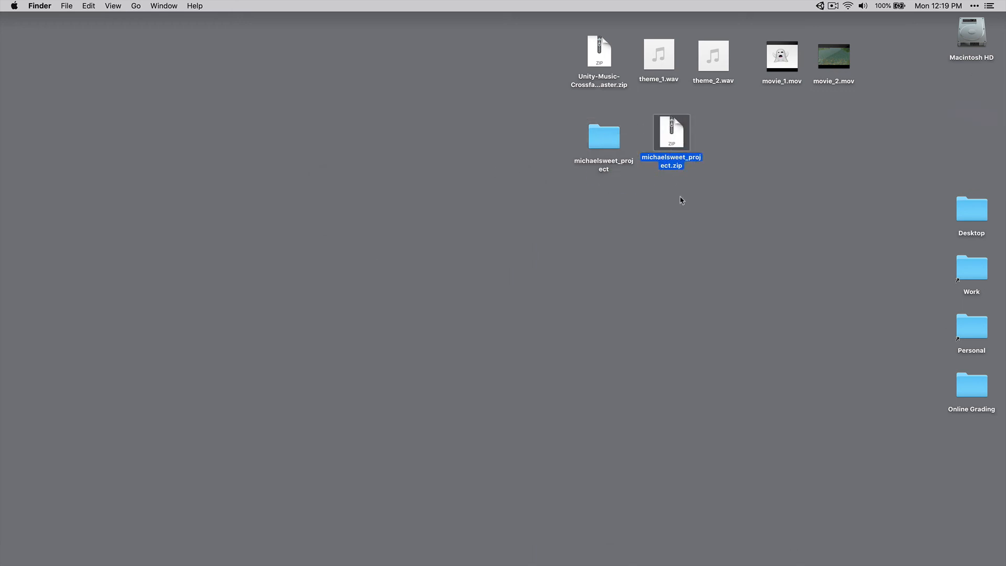
pyautogui.moveTo(682, 201); pyautogui.dragTo(610, 163)
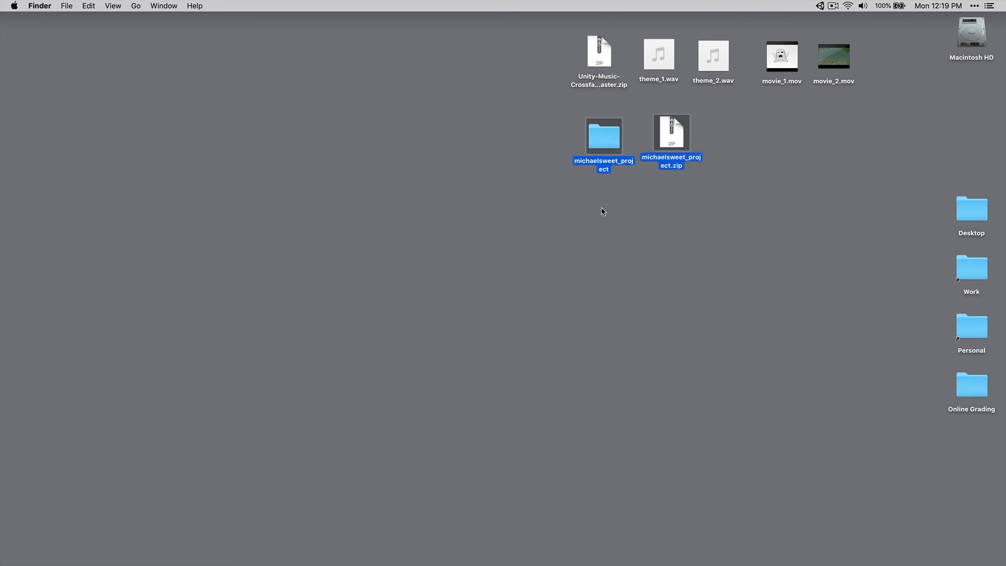
pyautogui.click(644, 213)
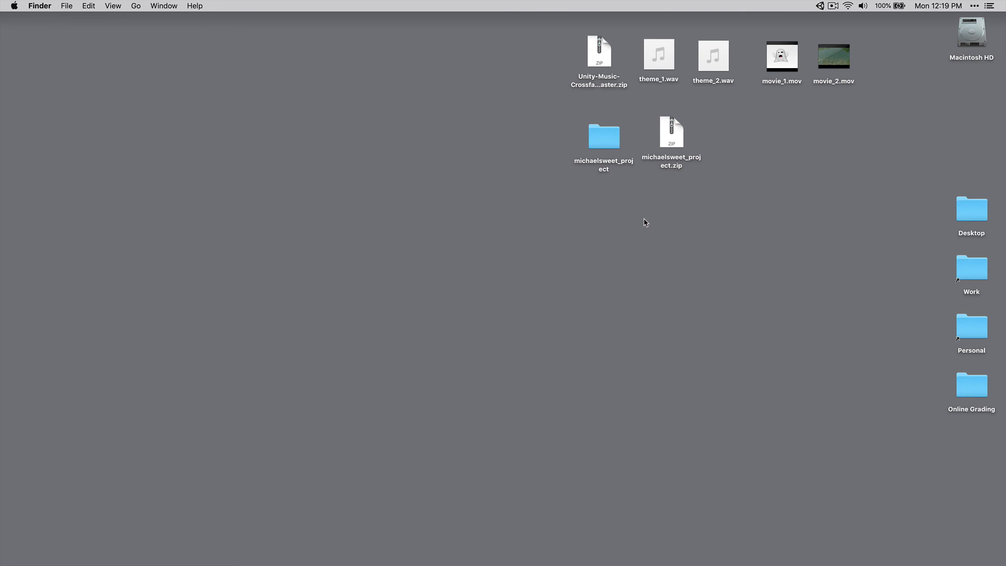